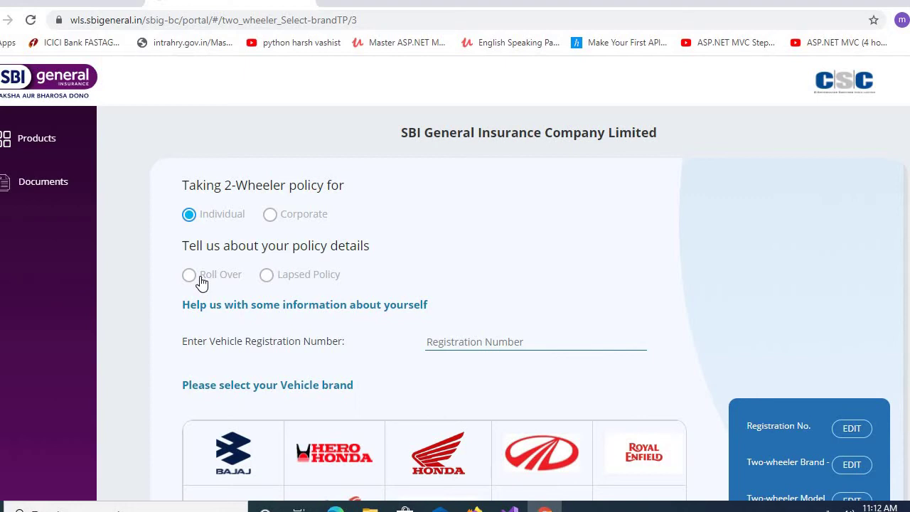
- Choose Lapsed Policy as the policy type and enter the vehicle's registration number
{"action": "left_click", "coordinate": [194, 279]}
{"action": "left_click", "coordinate": [267, 276]}
{"action": "type", "text": "CH01"}
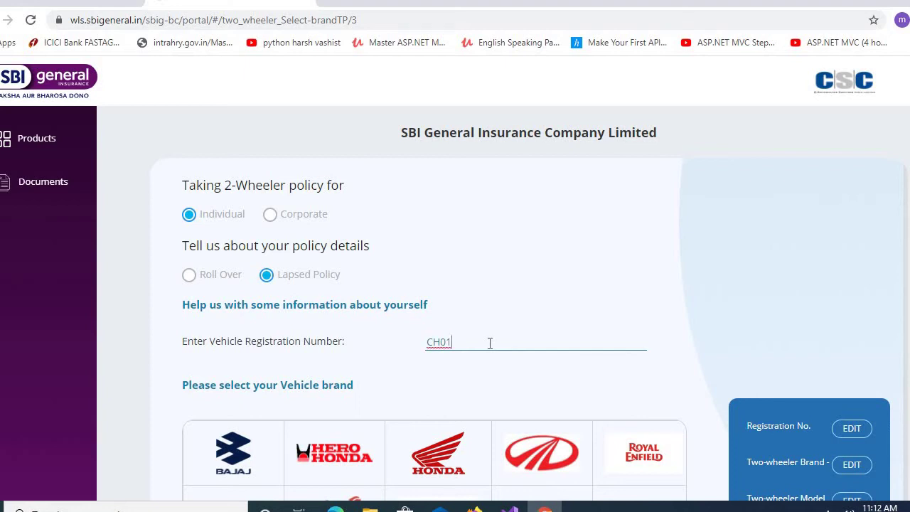
{"action": "type", "text": "BG4757"}
{"action": "scroll", "coordinate": [443, 315], "scroll_direction": "down", "scroll_amount": 2}
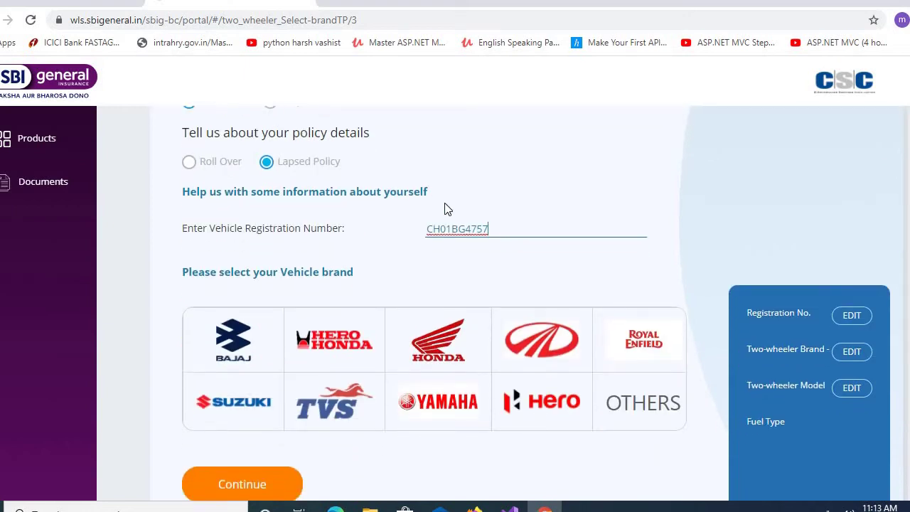
{"action": "key", "text": "BackSpace"}
{"action": "key", "text": "BackSpace"}
{"action": "key", "text": "BackSpace"}
{"action": "key", "text": "BackSpace"}
{"action": "key", "text": "BackSpace"}
{"action": "key", "text": "BackSpace"}
{"action": "type", "text": "A4757"}
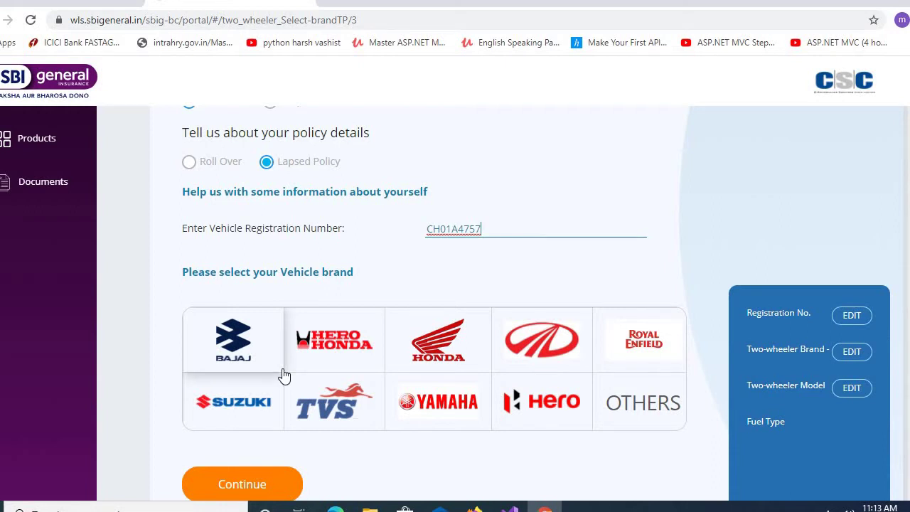
- Select Honda Activa 110 109CC as the vehicle and confirm the model
{"action": "left_click", "coordinate": [417, 352]}
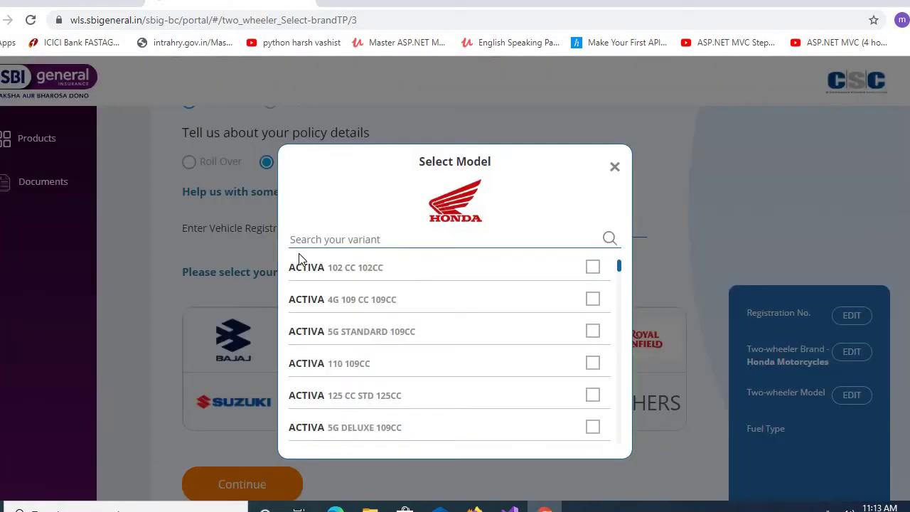
{"action": "left_click", "coordinate": [593, 364]}
{"action": "left_click", "coordinate": [472, 459]}
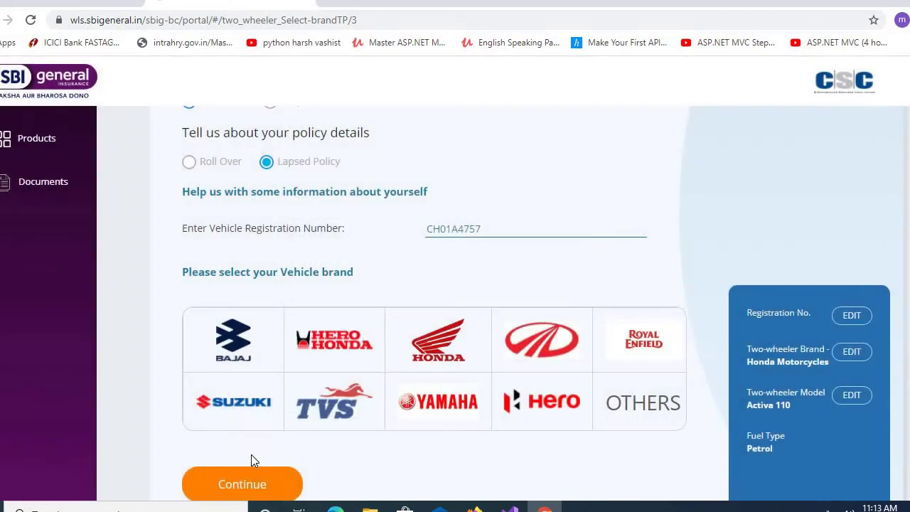
{"action": "left_click", "coordinate": [233, 486]}
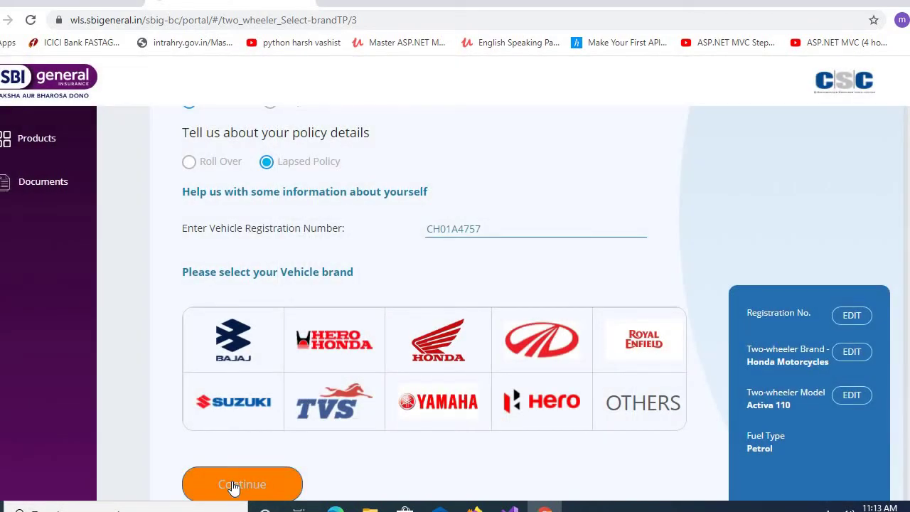
- Set the vehicle's first registration date to 28 Apr 2016
{"action": "left_click", "coordinate": [233, 486]}
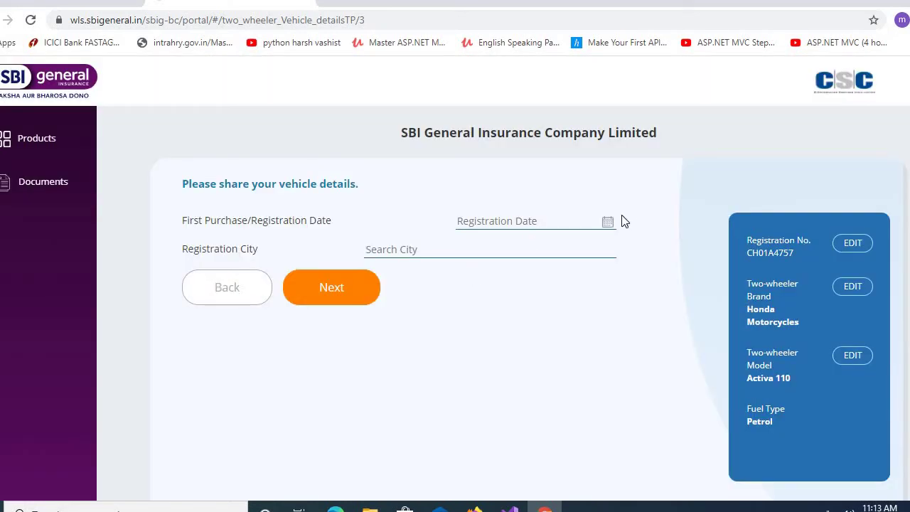
{"action": "left_click", "coordinate": [608, 221]}
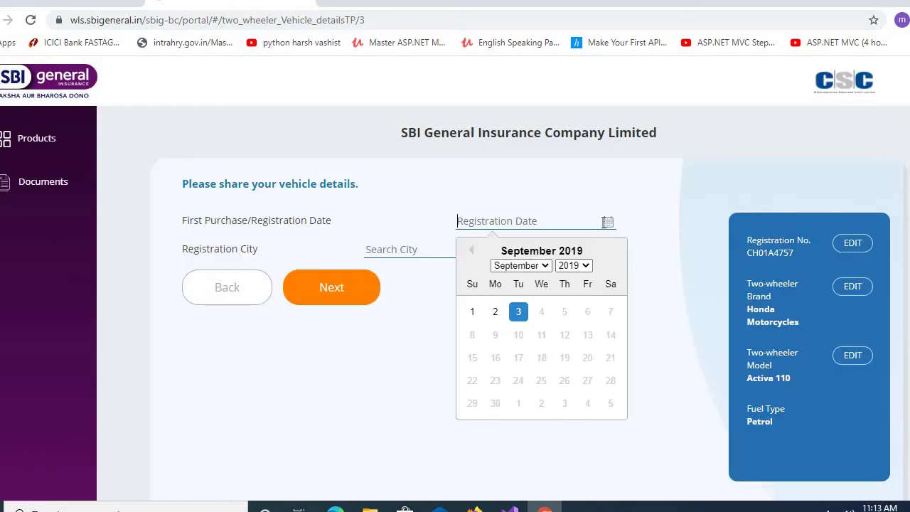
{"action": "left_click", "coordinate": [572, 268]}
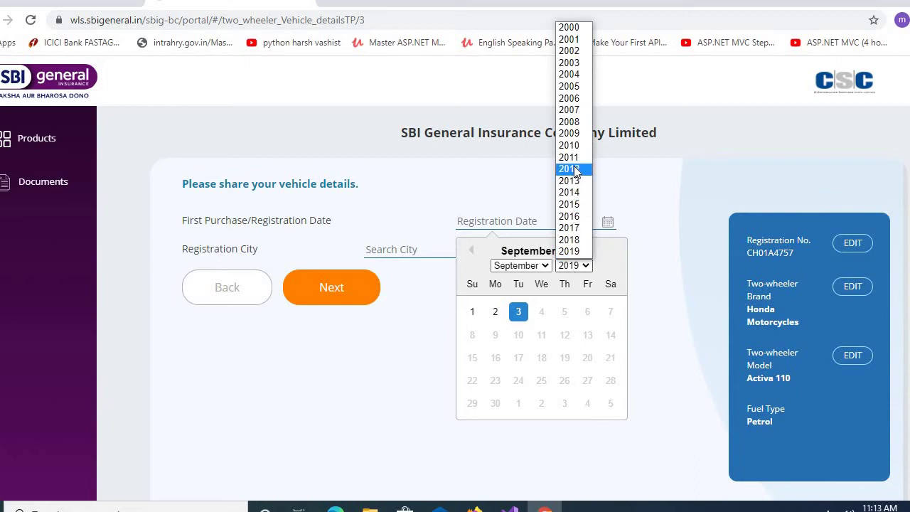
{"action": "left_click", "coordinate": [569, 216]}
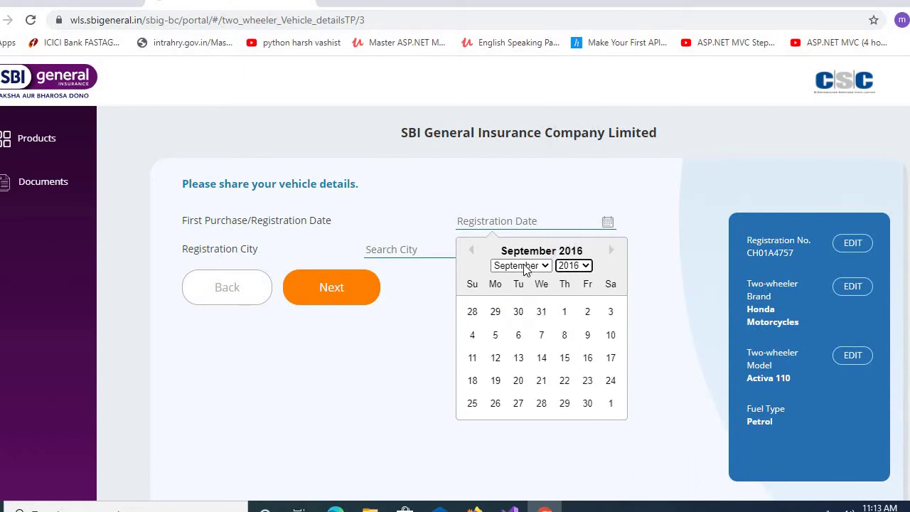
{"action": "left_click", "coordinate": [520, 265]}
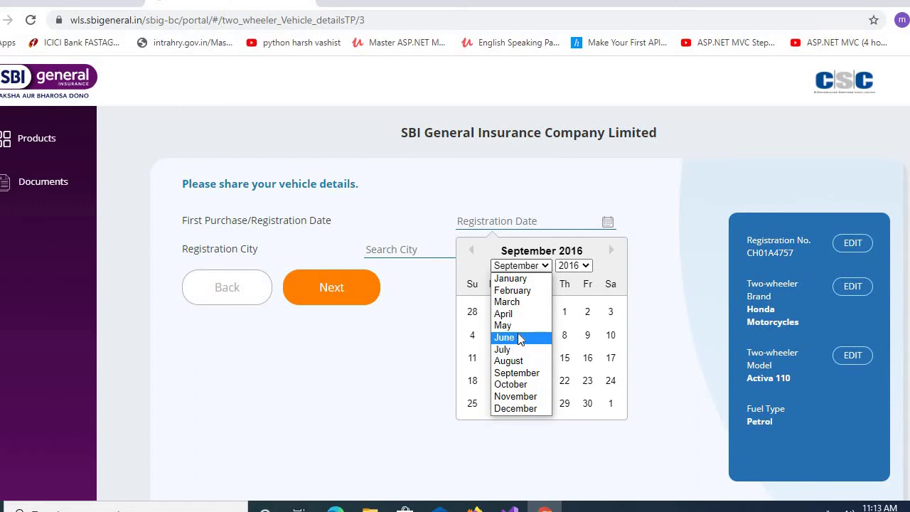
{"action": "left_click", "coordinate": [538, 318]}
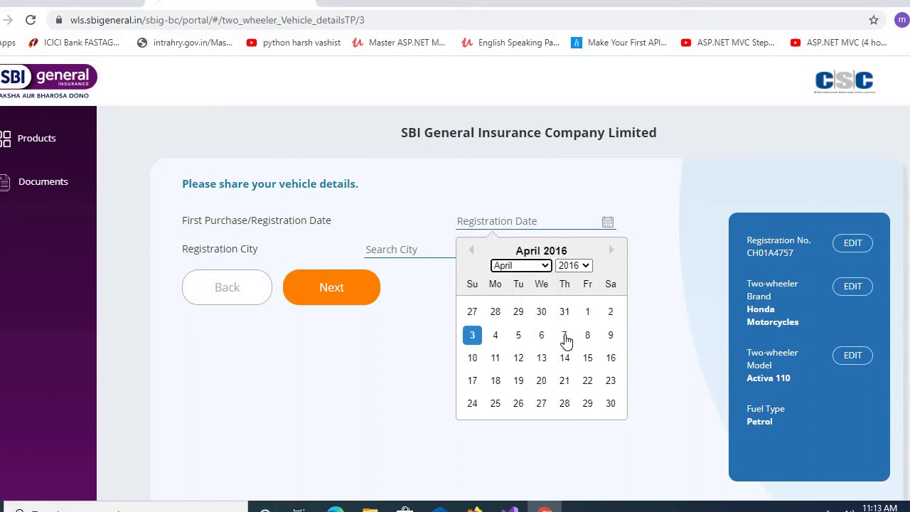
{"action": "left_click", "coordinate": [356, 328]}
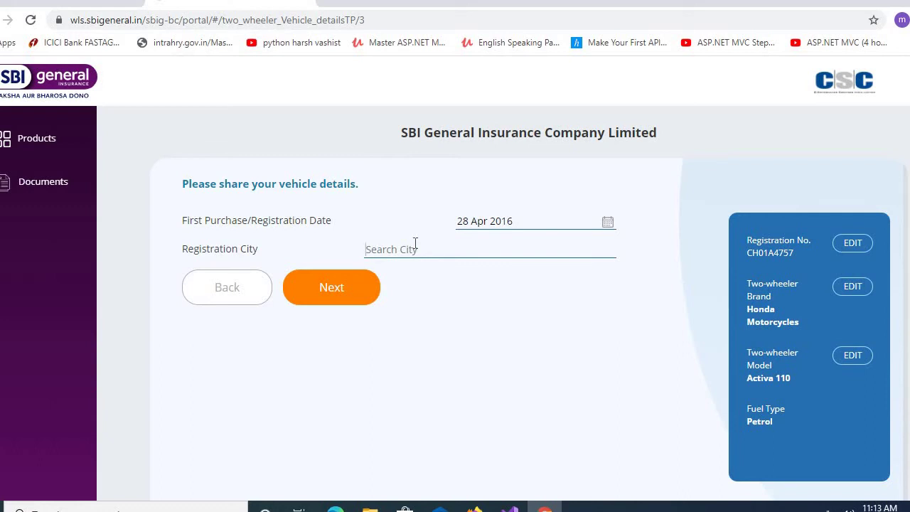
- Search 'chandi' and set the registration city to Chandigarh - CG
{"action": "type", "text": "jin"}
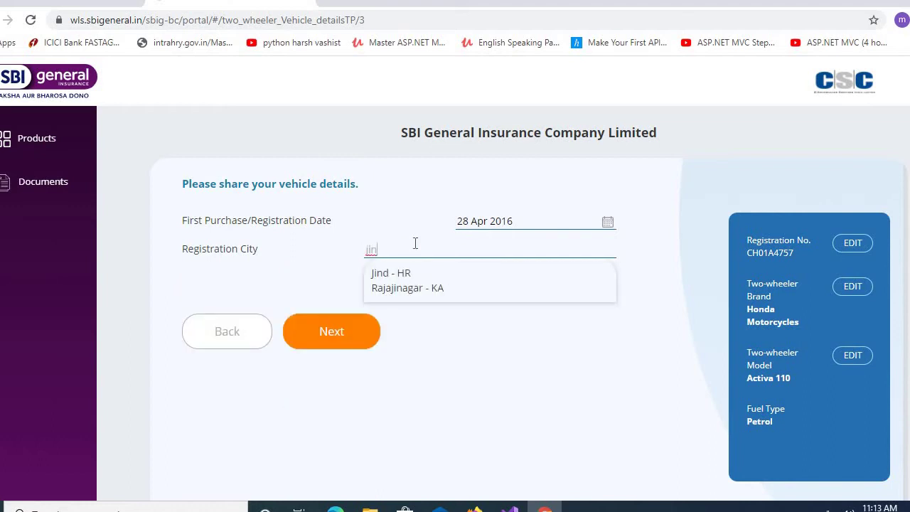
{"action": "key", "text": "BackSpace"}
{"action": "key", "text": "BackSpace"}
{"action": "key", "text": "BackSpace"}
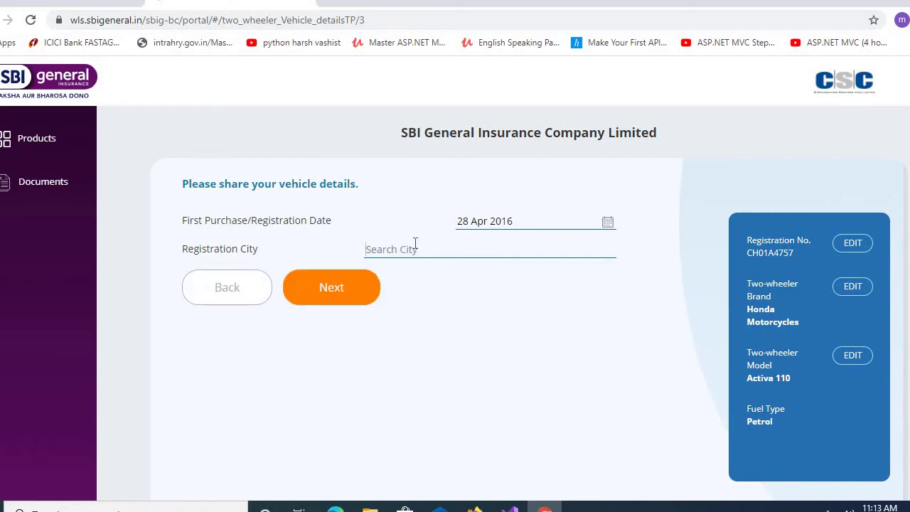
{"action": "type", "text": "kait"}
{"action": "key", "text": "BackSpace"}
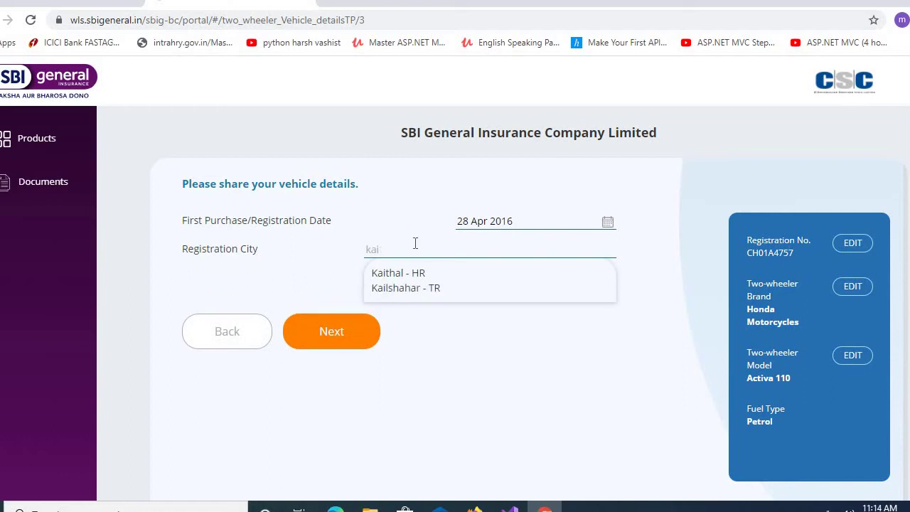
{"action": "key", "text": "BackSpace"}
{"action": "key", "text": "BackSpace"}
{"action": "key", "text": "BackSpace"}
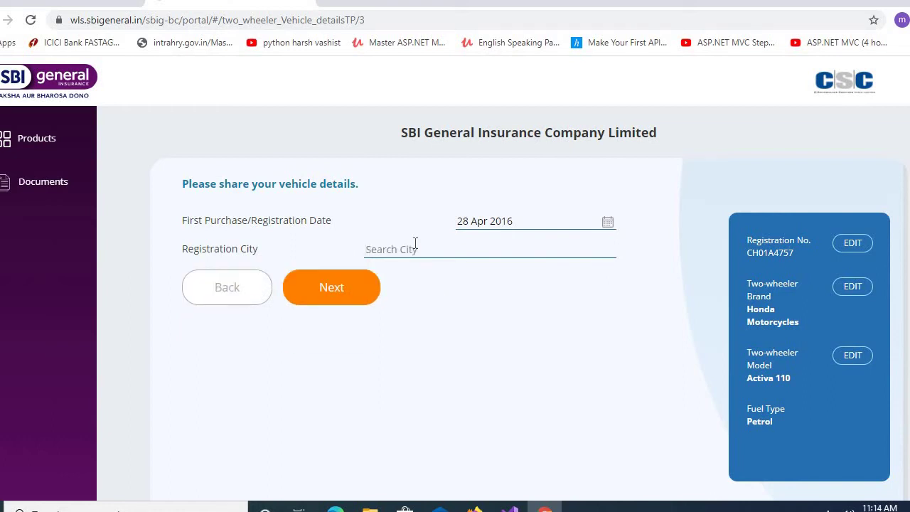
{"action": "type", "text": "rew"}
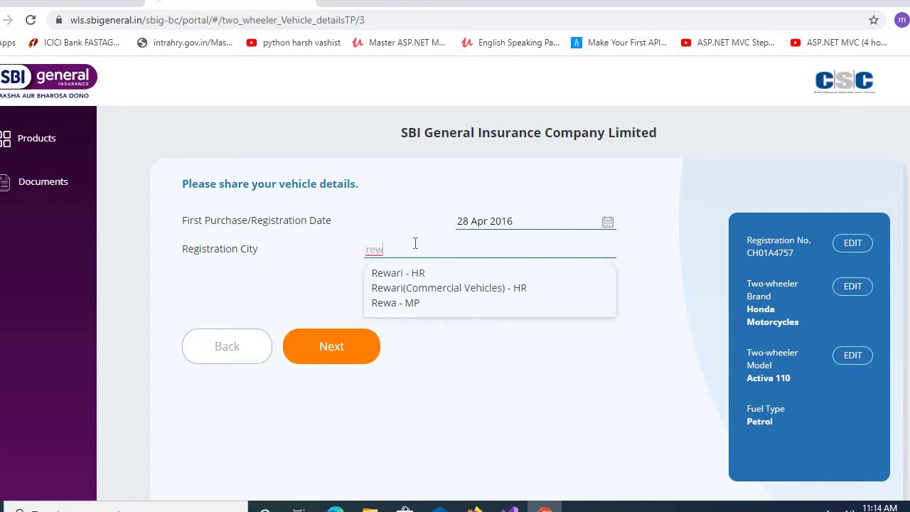
{"action": "key", "text": "BackSpace"}
{"action": "key", "text": "BackSpace"}
{"action": "key", "text": "BackSpace"}
{"action": "type", "text": "chand"}
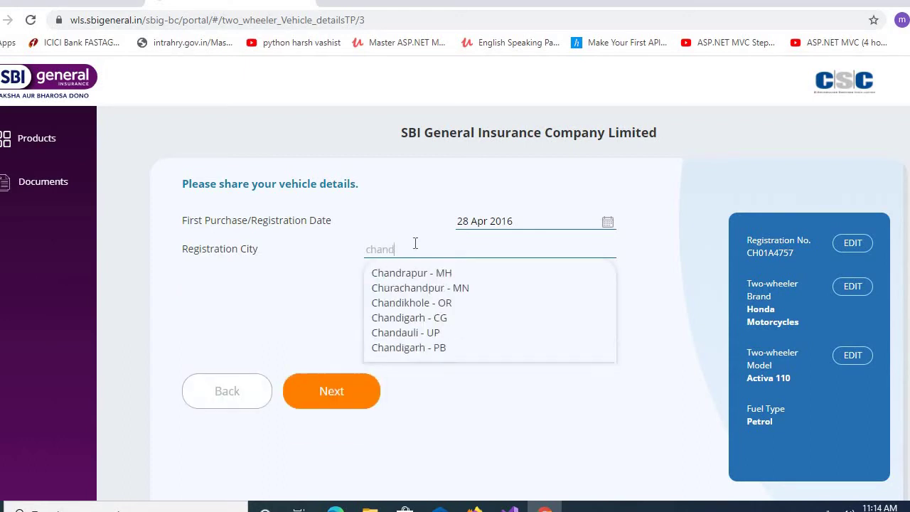
{"action": "type", "text": "i"}
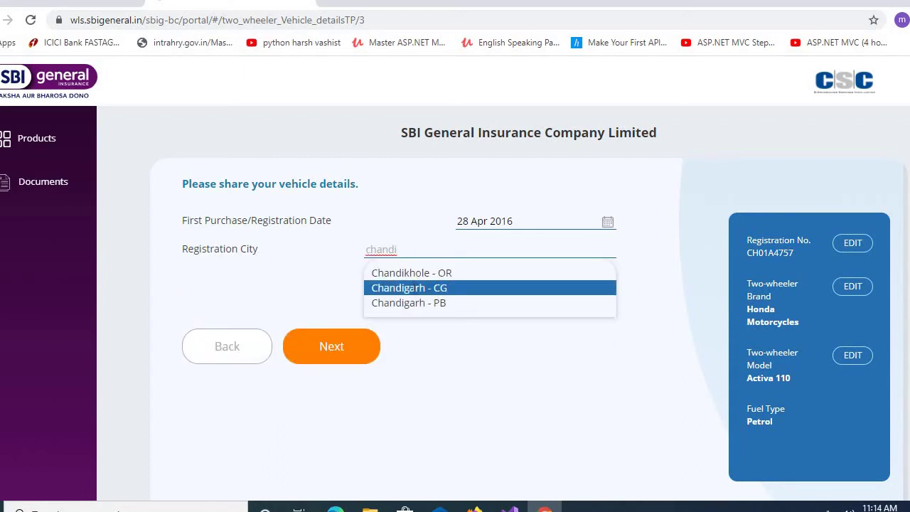
{"action": "left_click", "coordinate": [415, 289]}
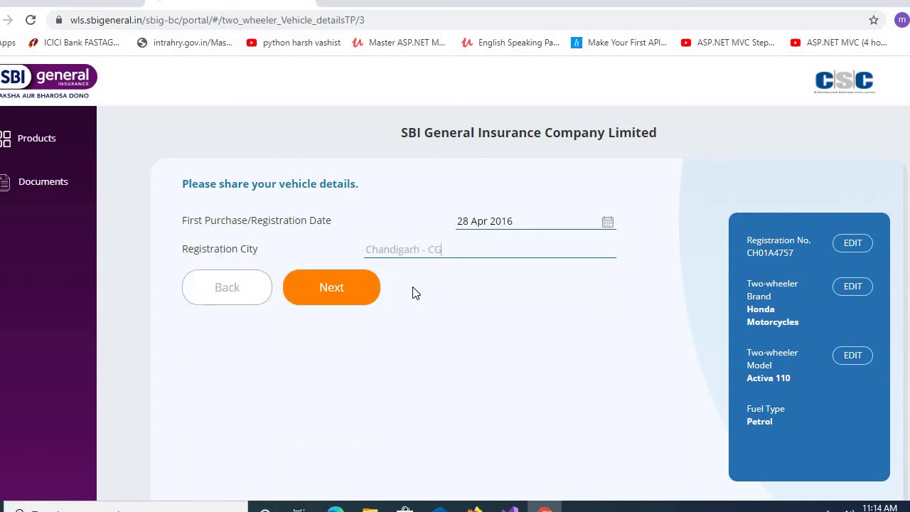
- Review the premium breakup, then untick PA For Owner Driver and acknowledge the IRDAI warning
{"action": "left_click", "coordinate": [361, 291]}
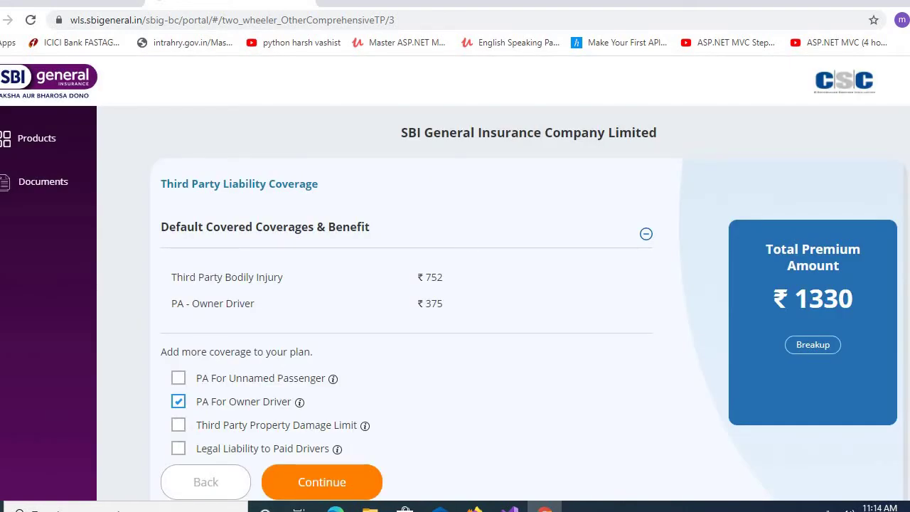
{"action": "scroll", "coordinate": [500, 287], "scroll_direction": "down", "scroll_amount": 1}
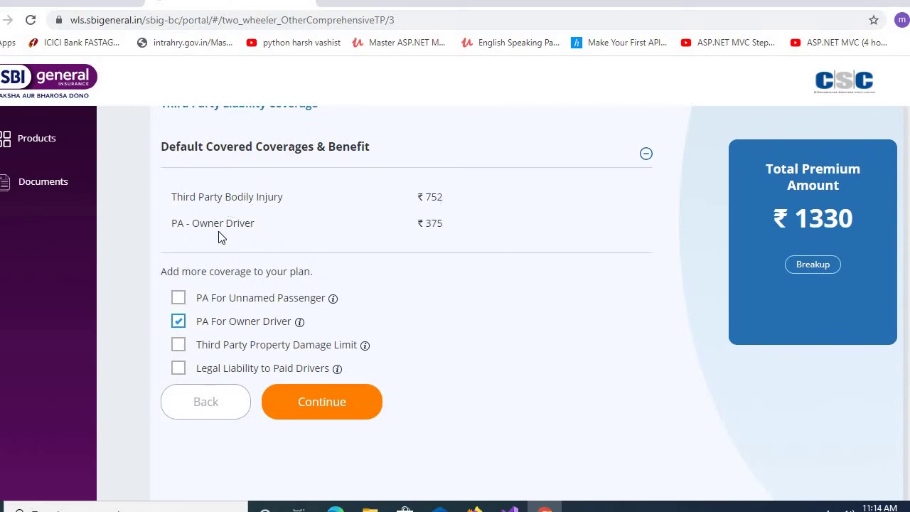
{"action": "left_click", "coordinate": [806, 265]}
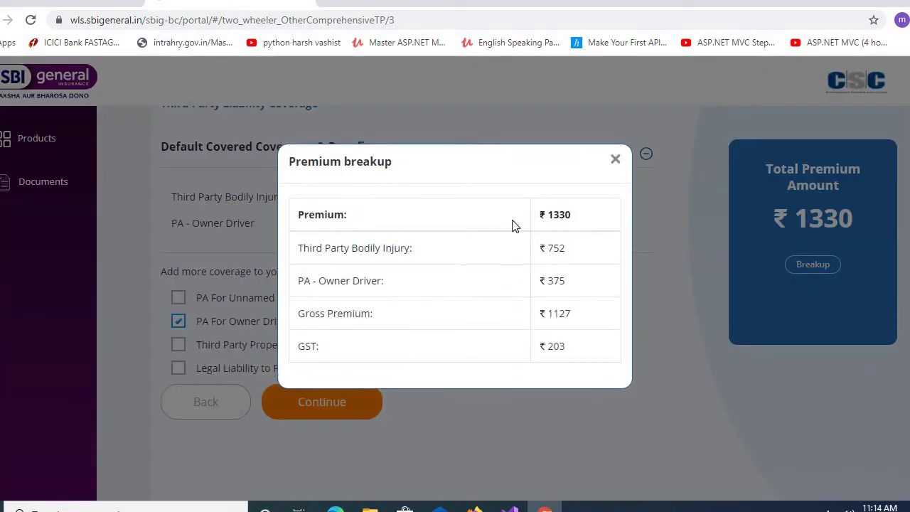
{"action": "left_click", "coordinate": [618, 161]}
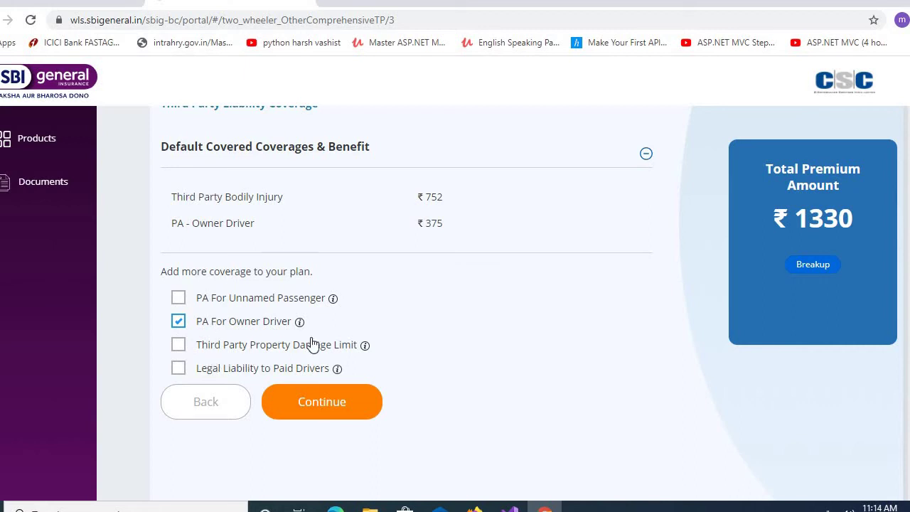
{"action": "left_click", "coordinate": [178, 322]}
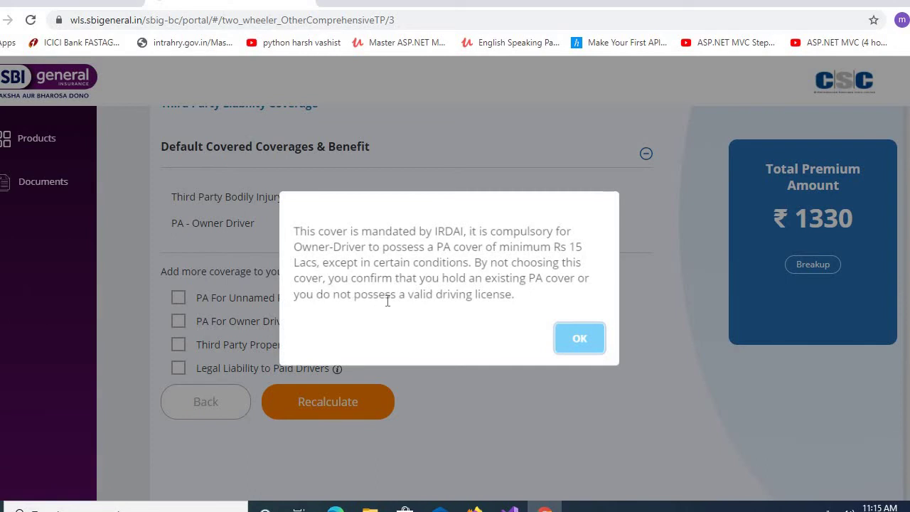
{"action": "left_click", "coordinate": [579, 340]}
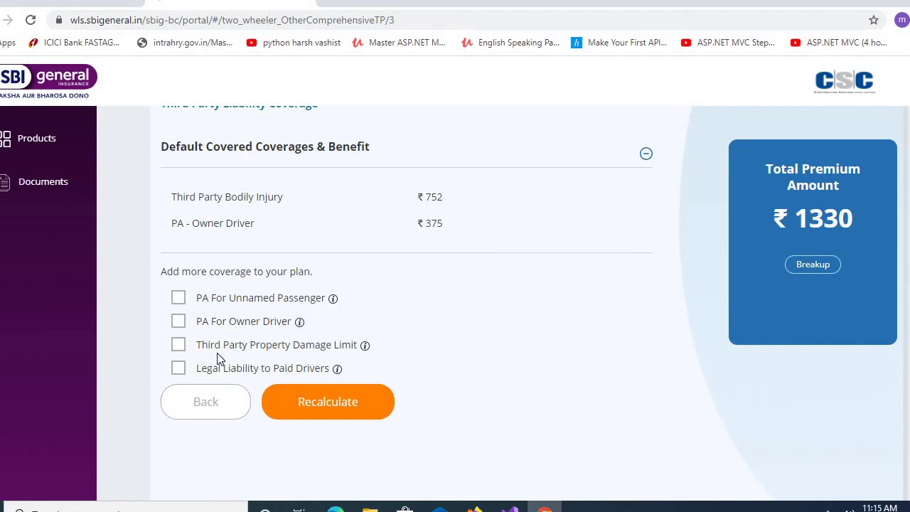
- Add the Third Party Property Damage Limit cover, recalculate, and check the premium breakup
{"action": "left_click", "coordinate": [178, 347]}
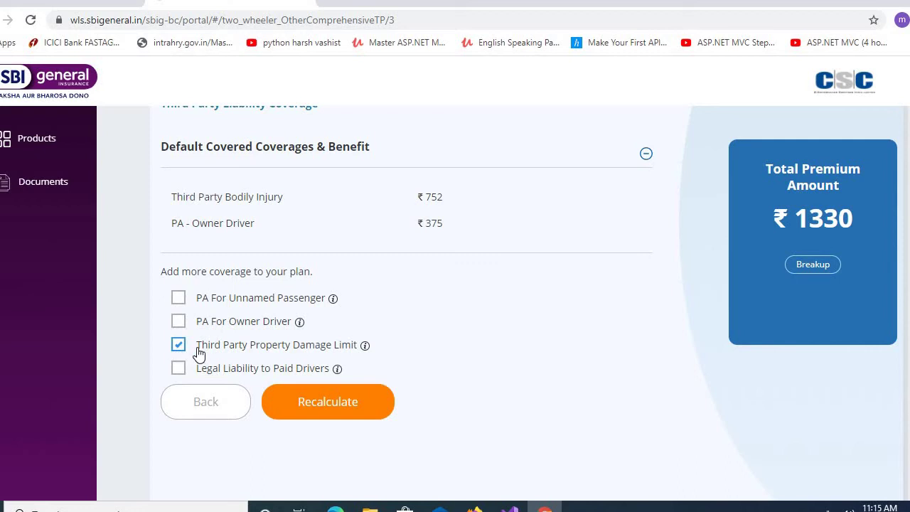
{"action": "left_click", "coordinate": [342, 401]}
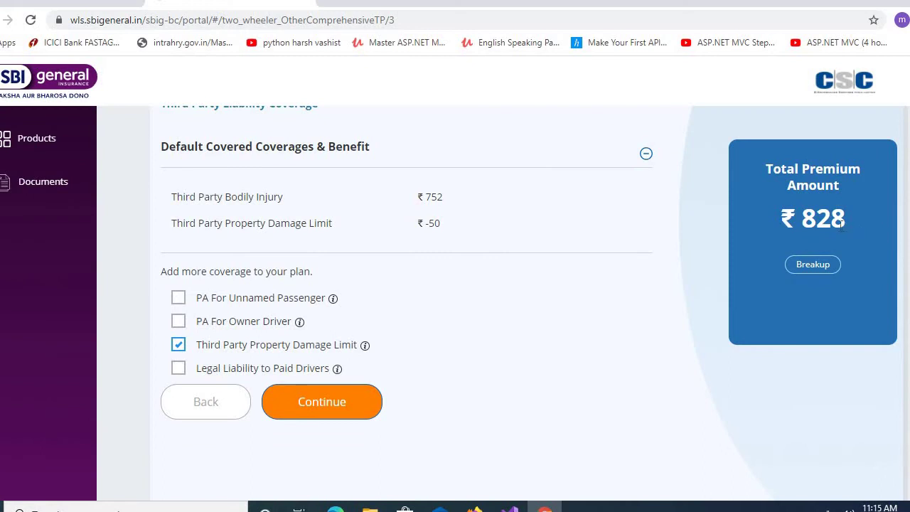
{"action": "left_click", "coordinate": [813, 264]}
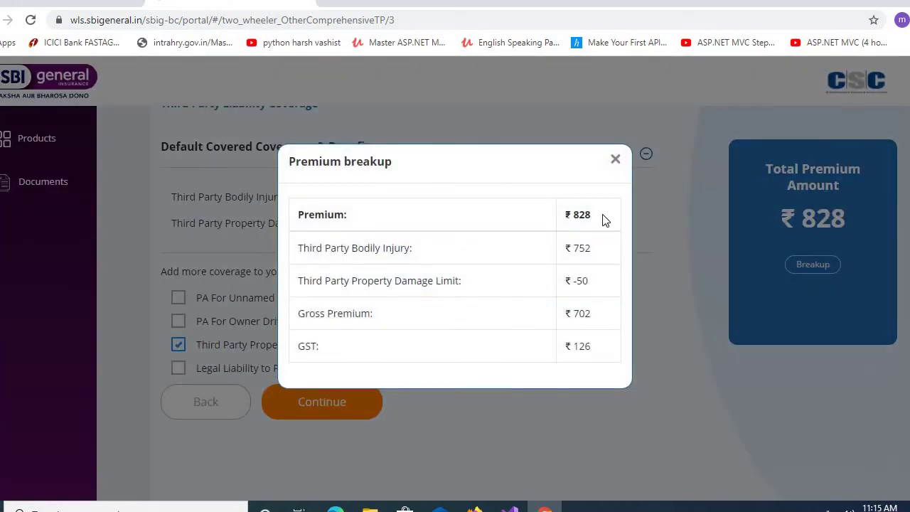
{"action": "left_click", "coordinate": [616, 159]}
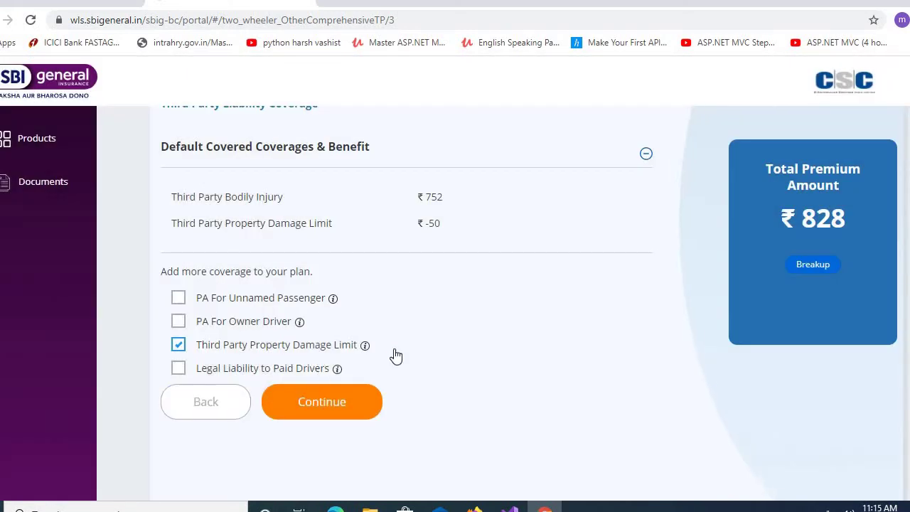
- Switch back to only PA For Owner Driver, recalculate to ₹1330, and continue
{"action": "left_click", "coordinate": [181, 347]}
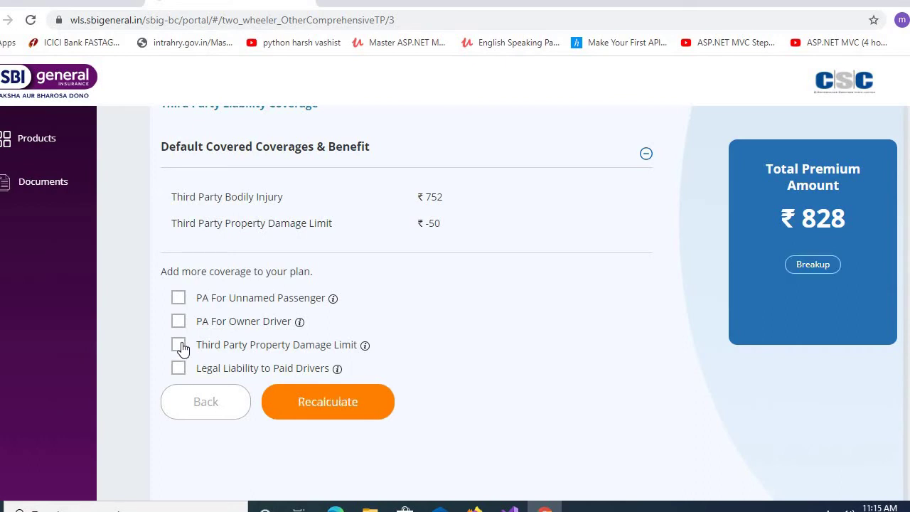
{"action": "left_click", "coordinate": [178, 323]}
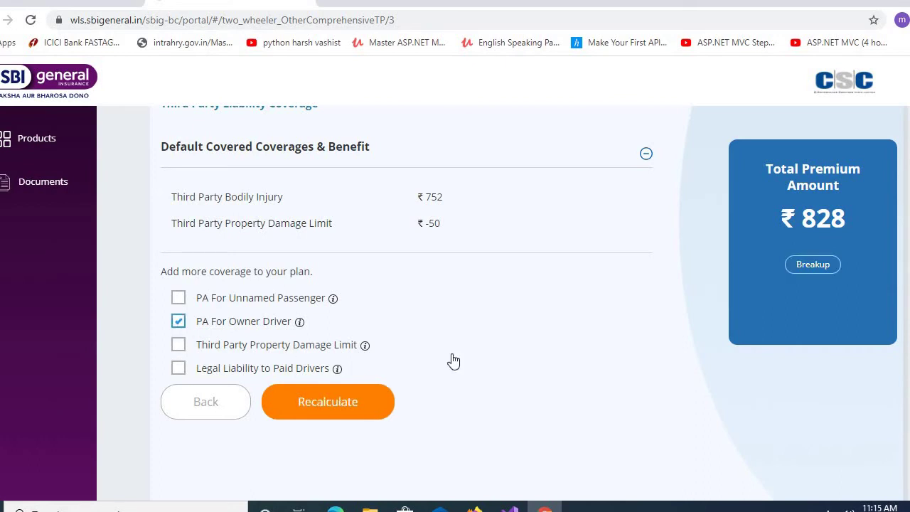
{"action": "left_click", "coordinate": [309, 413]}
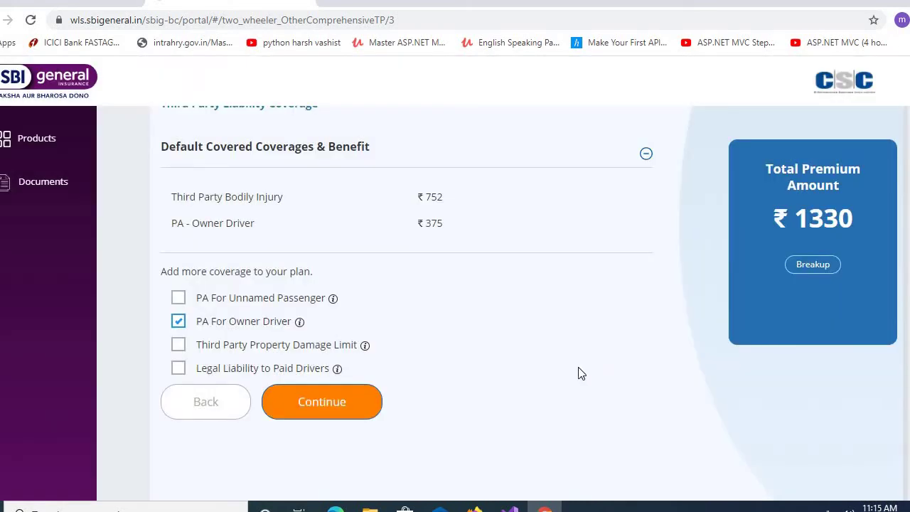
{"action": "left_click", "coordinate": [325, 410]}
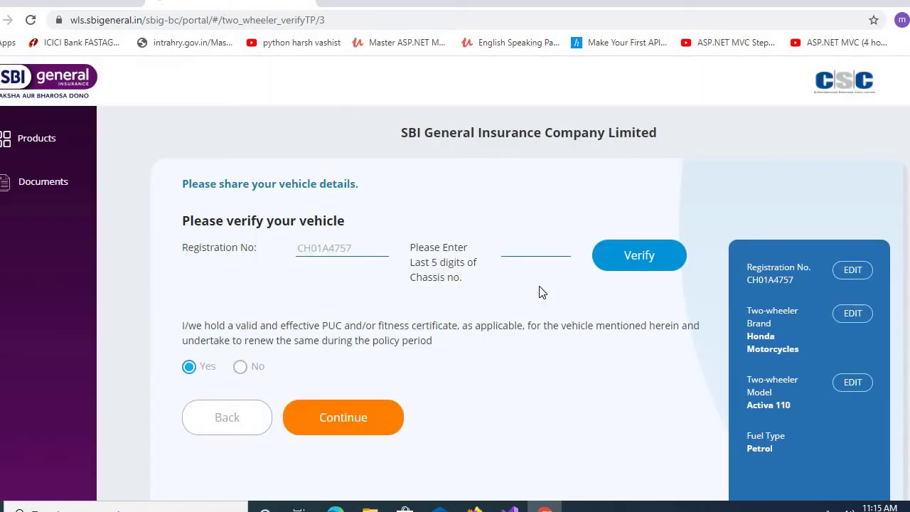
- Verify chassis digits 75666, fill the engine and chassis numbers, and confirm a valid PUC
{"action": "left_click", "coordinate": [521, 253]}
{"action": "type", "text": "75666"}
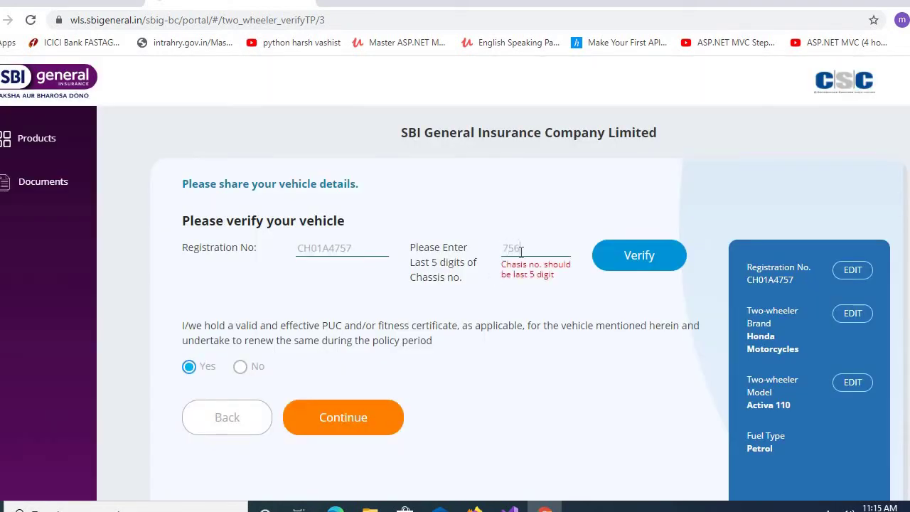
{"action": "left_click", "coordinate": [629, 254]}
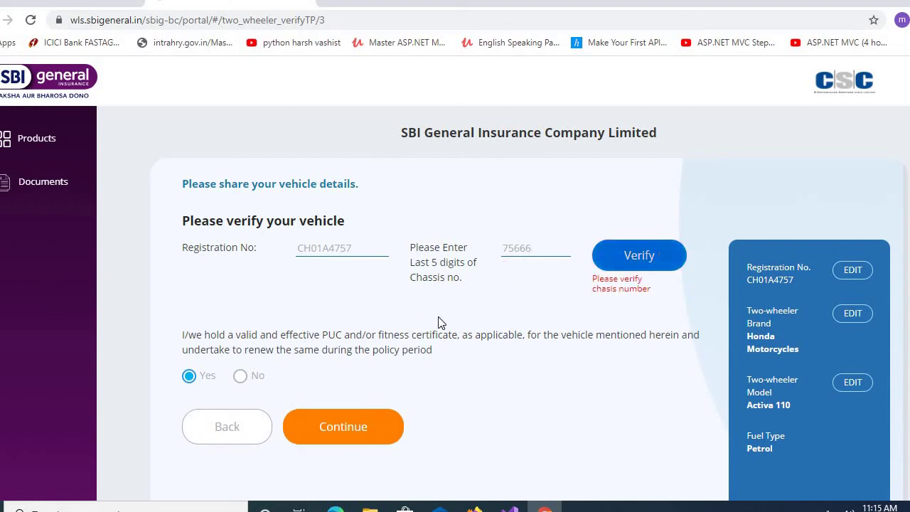
{"action": "type", "text": "76766"}
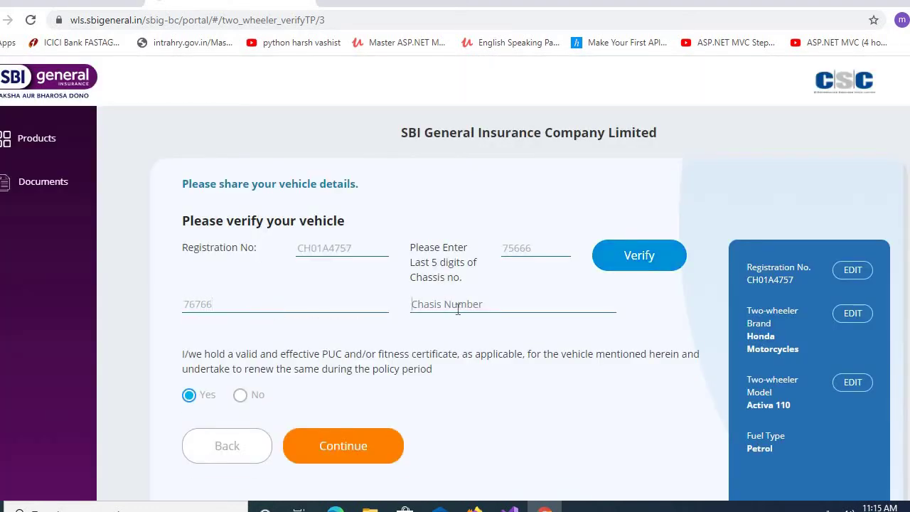
{"action": "type", "text": "76767"}
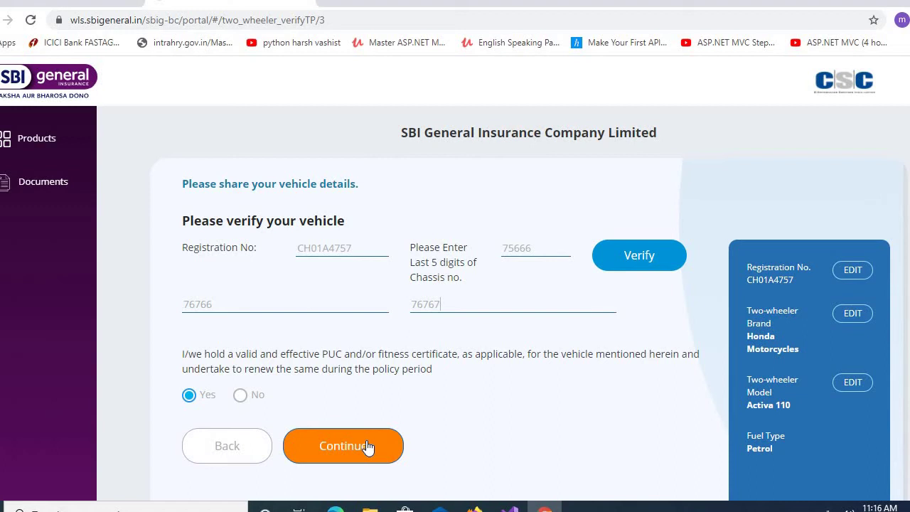
{"action": "left_click", "coordinate": [239, 396]}
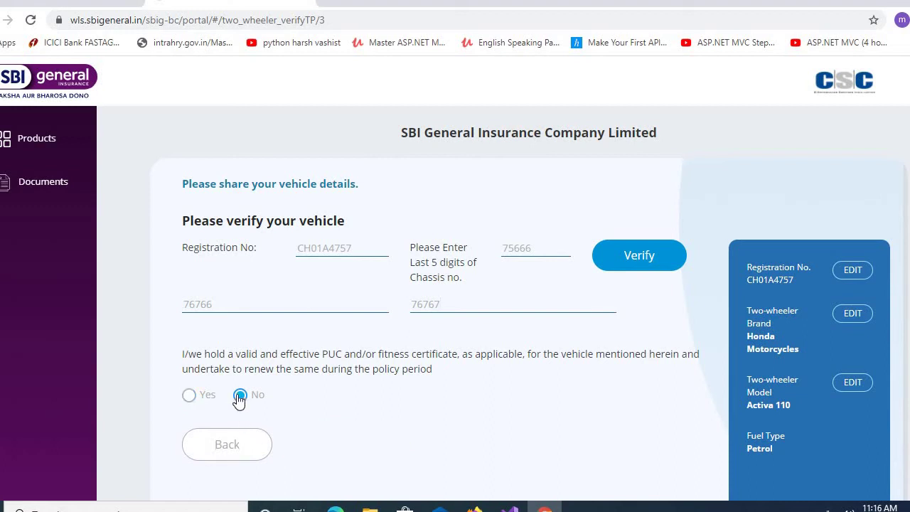
{"action": "left_click", "coordinate": [189, 395]}
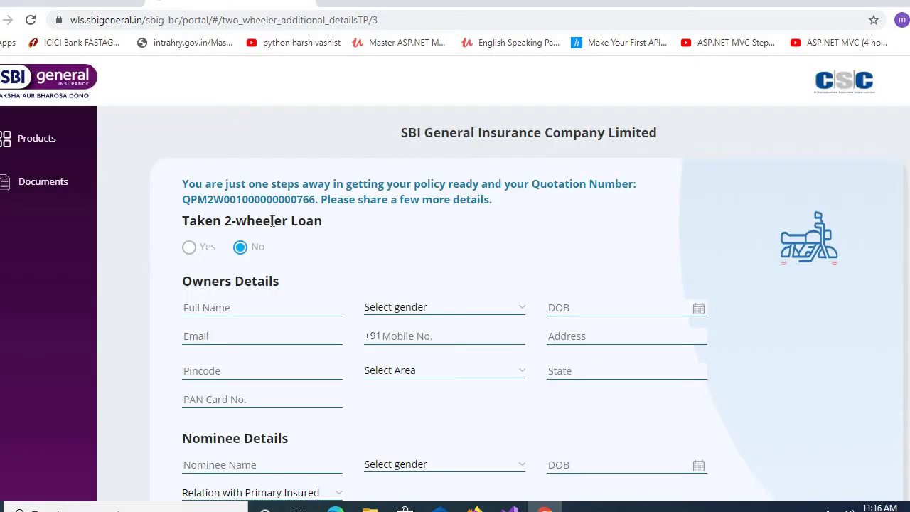
- Record no two-wheeler loan and enter the owner's full name
{"action": "left_click", "coordinate": [188, 249]}
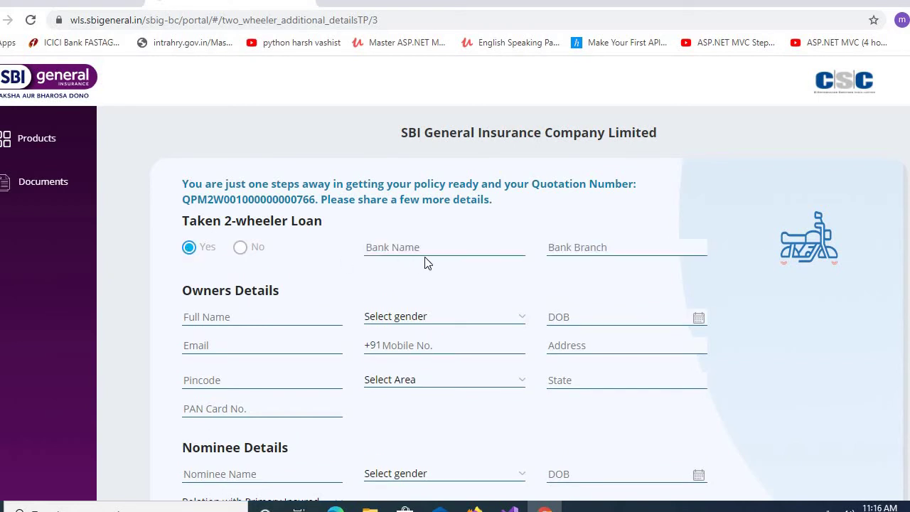
{"action": "left_click", "coordinate": [242, 249]}
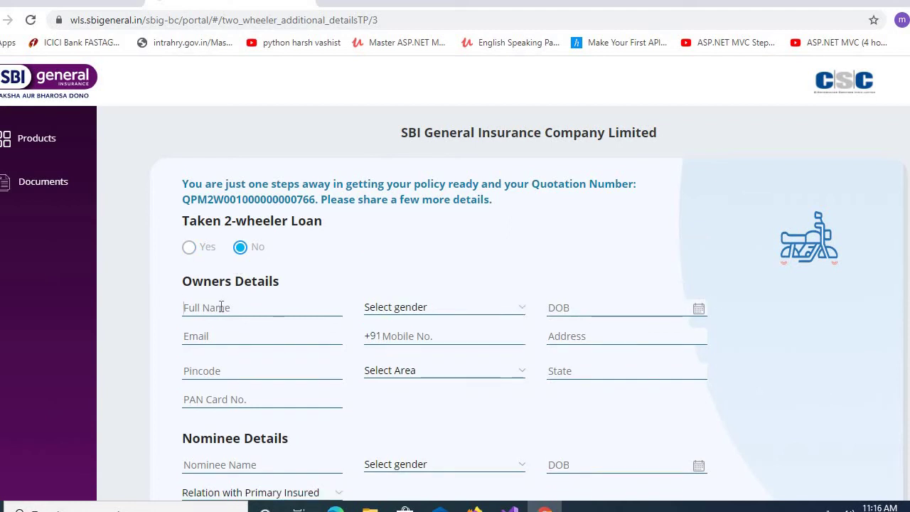
{"action": "left_click", "coordinate": [221, 306]}
{"action": "type", "text": "manish"}
{"action": "key", "text": "BackSpace"}
{"action": "key", "text": "BackSpace"}
{"action": "key", "text": "BackSpace"}
{"action": "key", "text": "BackSpace"}
{"action": "key", "text": "BackSpace"}
{"action": "key", "text": "BackSpace"}
{"action": "type", "text": "anil"}
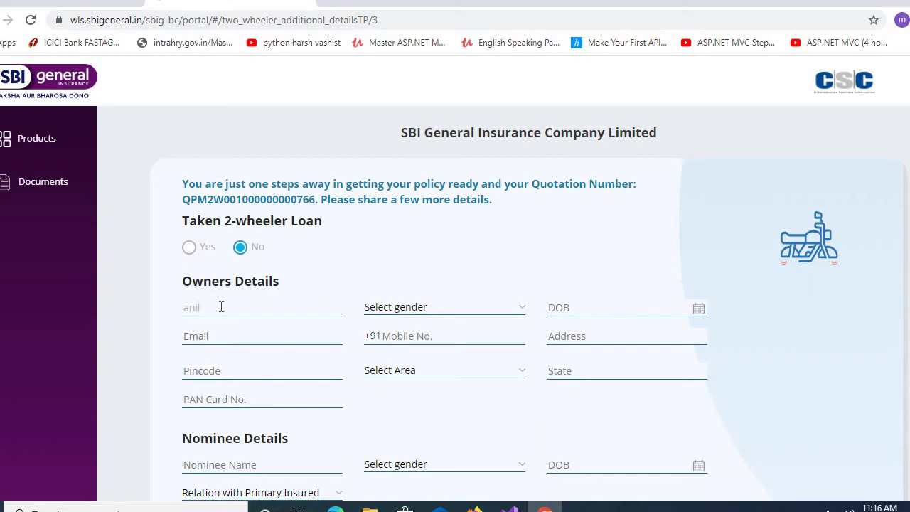
{"action": "left_click", "coordinate": [441, 313]}
{"action": "left_click", "coordinate": [414, 335]}
{"action": "left_click", "coordinate": [699, 311]}
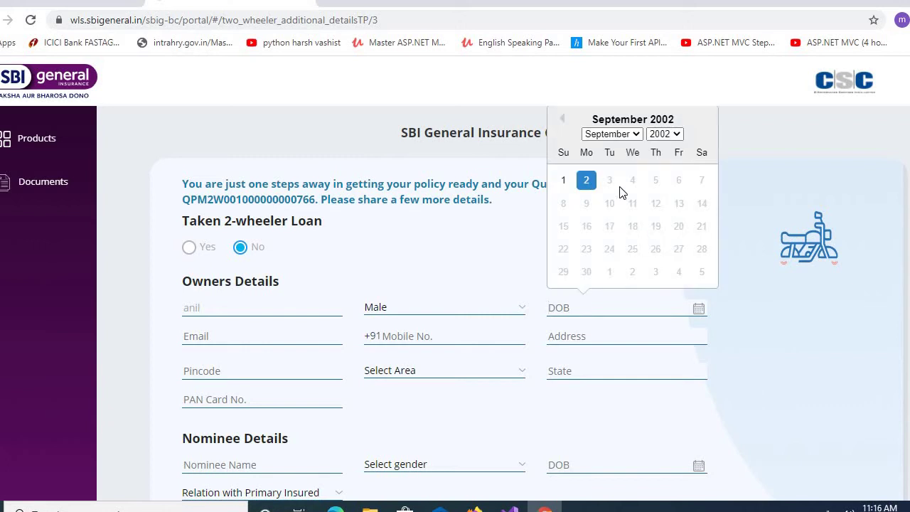
{"action": "left_click", "coordinate": [665, 133]}
{"action": "left_click", "coordinate": [663, 183]}
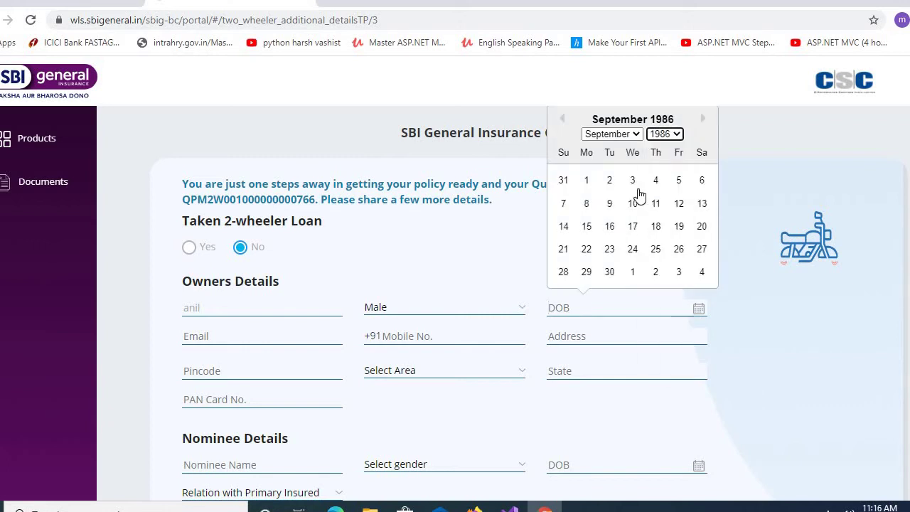
{"action": "left_click", "coordinate": [244, 339]}
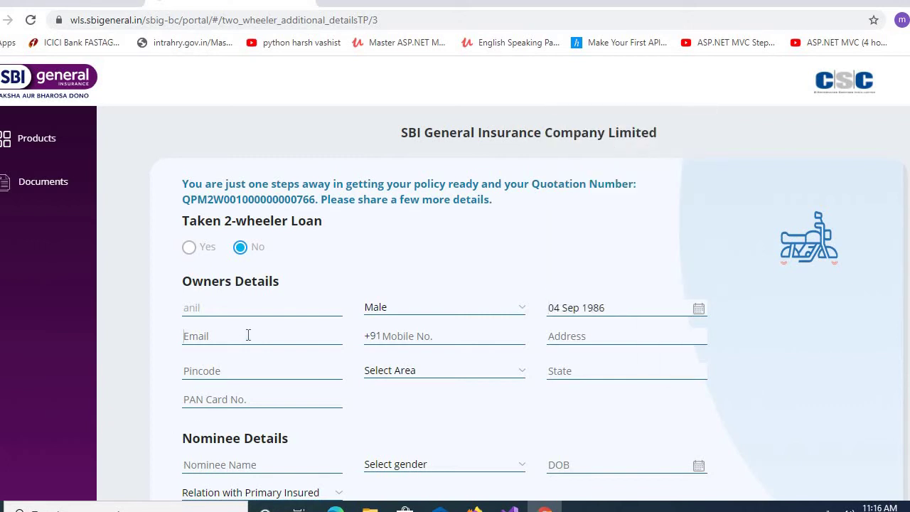
- Fill in the owner's e-mail, mobile number, address, pincode and matching area
{"action": "type", "text": "abc@gmail.com"}
{"action": "key", "text": "Tab"}
{"action": "type", "text": "9999"}
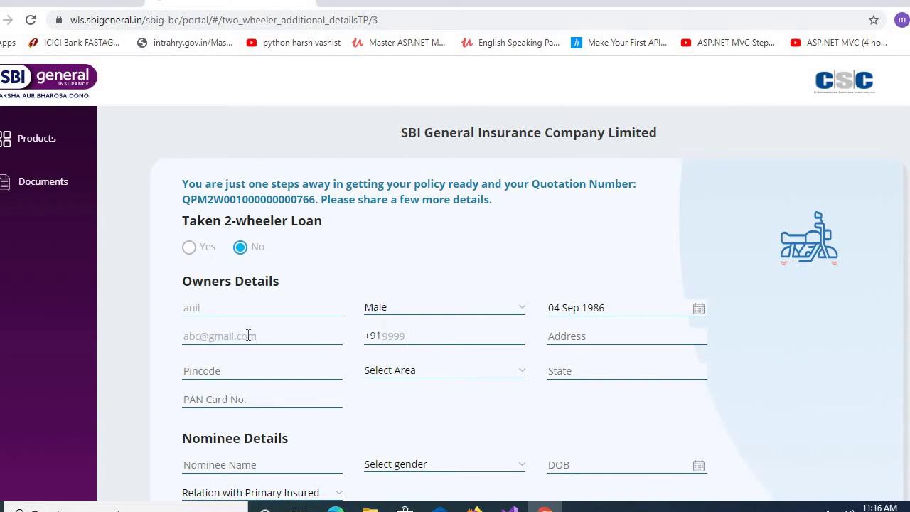
{"action": "type", "text": "9999"}
{"action": "type", "text": "66"}
{"action": "key", "text": "Tab"}
{"action": "type", "text": "1234"}
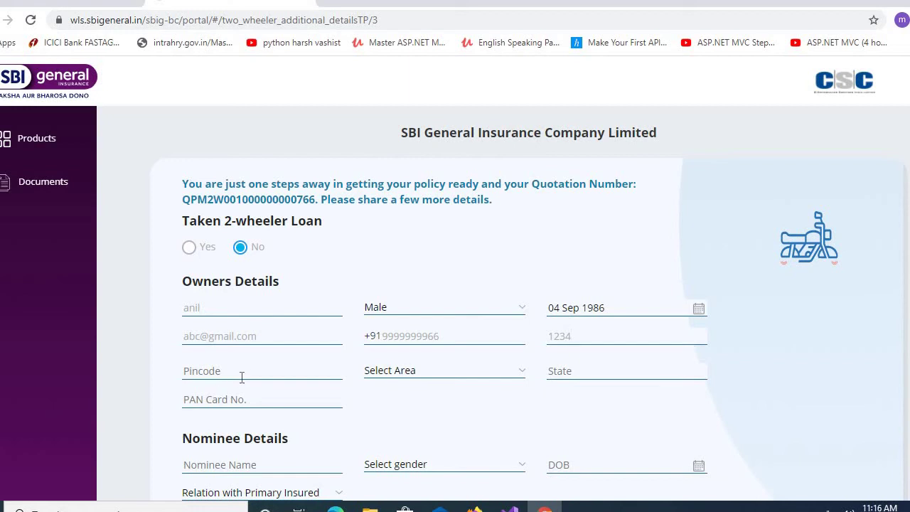
{"action": "left_click", "coordinate": [245, 374]}
{"action": "type", "text": "16"}
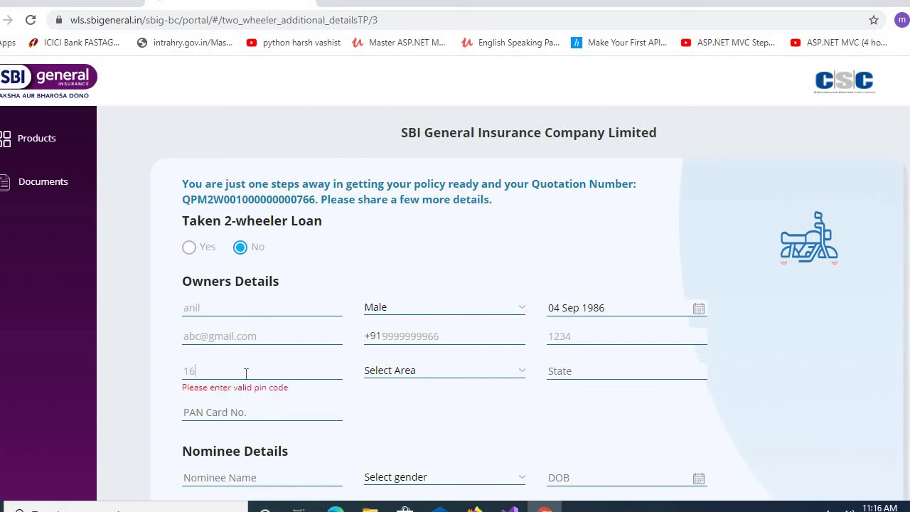
{"action": "type", "text": "0020"}
{"action": "left_click", "coordinate": [423, 372]}
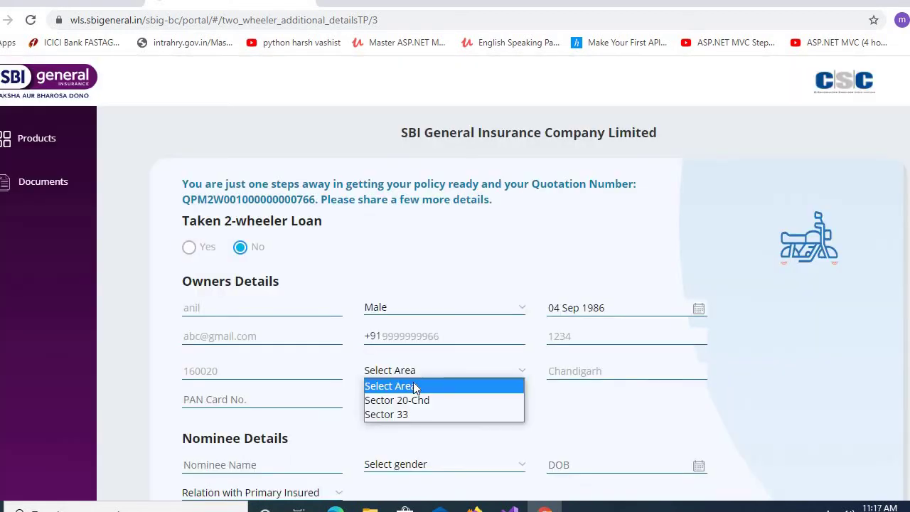
{"action": "left_click", "coordinate": [413, 400]}
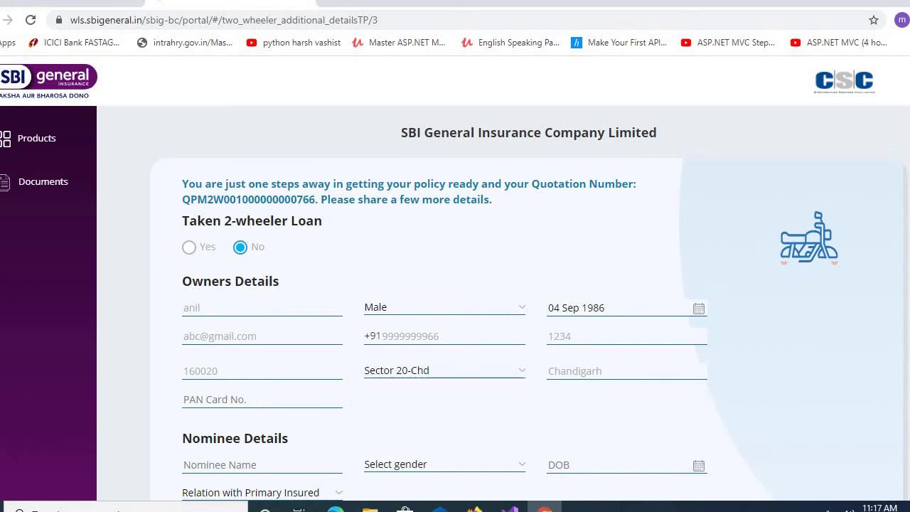
{"action": "scroll", "coordinate": [604, 438], "scroll_direction": "down", "scroll_amount": 2}
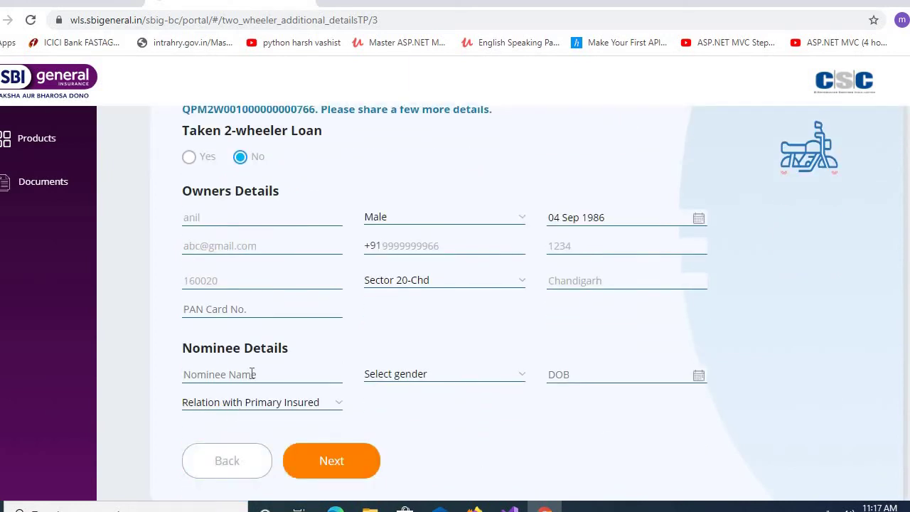
{"action": "left_click", "coordinate": [252, 374]}
{"action": "type", "text": "ankush"}
{"action": "left_click", "coordinate": [460, 375]}
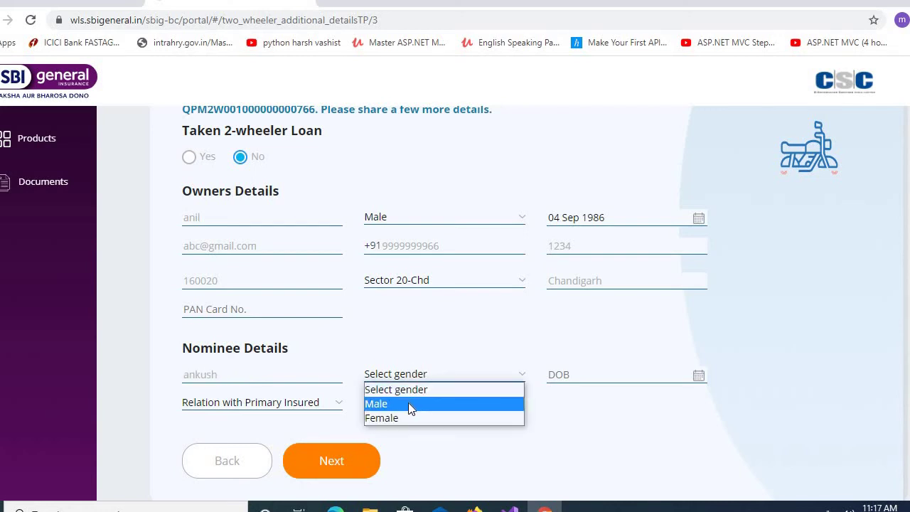
{"action": "left_click", "coordinate": [408, 403]}
{"action": "left_click", "coordinate": [700, 374]}
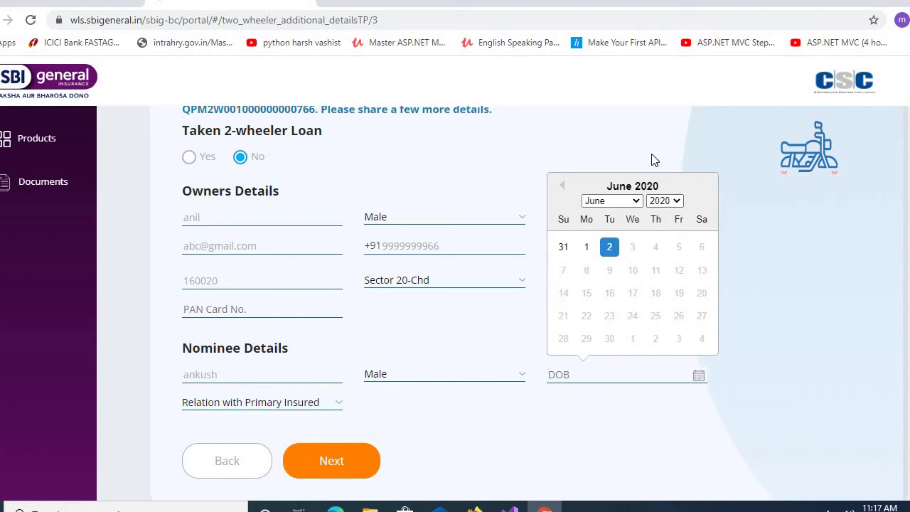
{"action": "left_click", "coordinate": [664, 201]}
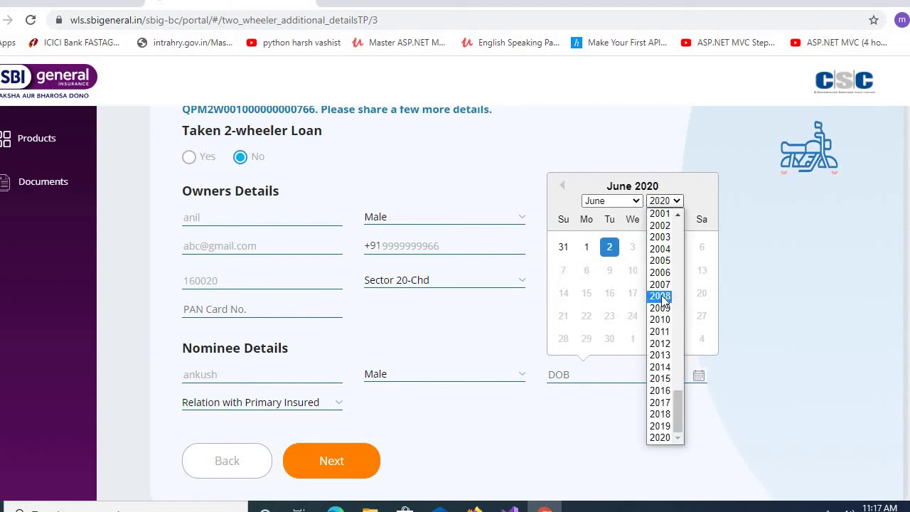
{"action": "scroll", "coordinate": [671, 238], "scroll_direction": "up", "scroll_amount": 2}
{"action": "left_click", "coordinate": [671, 236]}
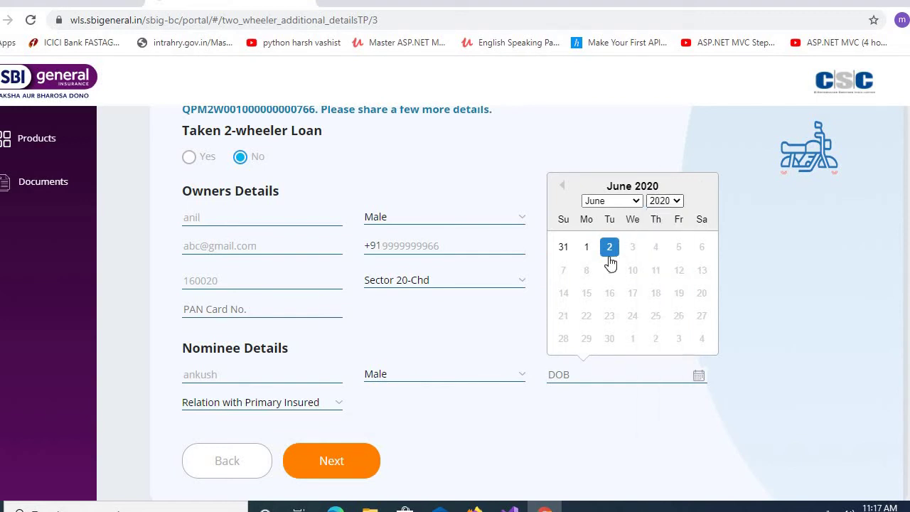
{"action": "left_click", "coordinate": [632, 247]}
- Set the nominee's relation to Son and submit the details
{"action": "left_click", "coordinate": [213, 401]}
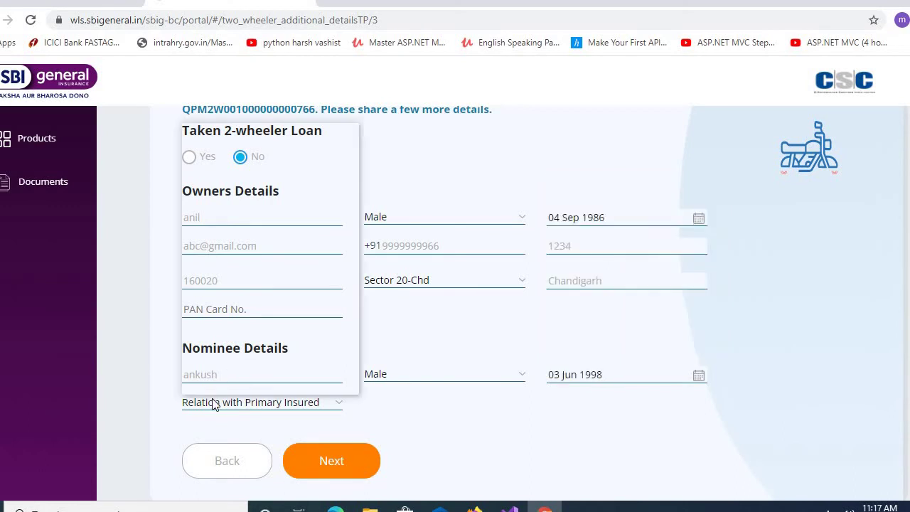
{"action": "left_click", "coordinate": [214, 190]}
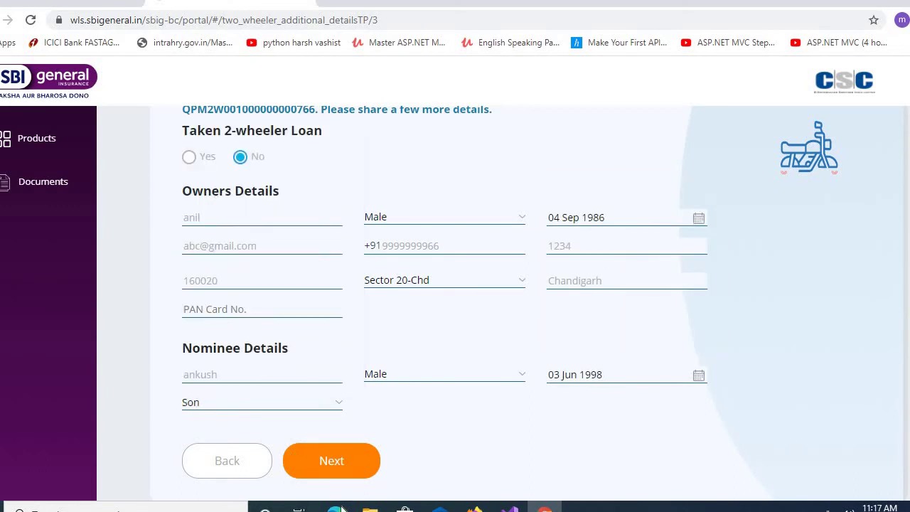
{"action": "left_click", "coordinate": [332, 460]}
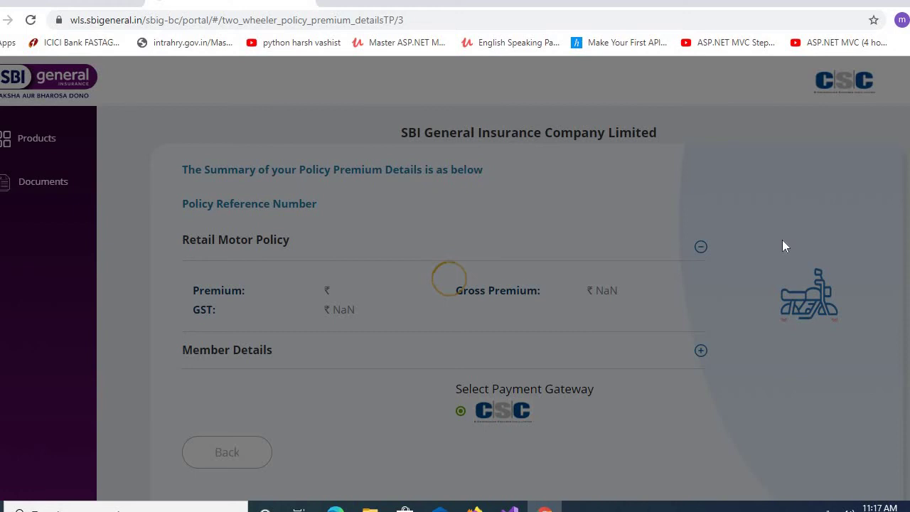
- Check the ₹1330 premium and ₹203 GST, then proceed to payment through the CSC gateway
{"action": "scroll", "coordinate": [455, 284], "scroll_direction": "down", "scroll_amount": 2}
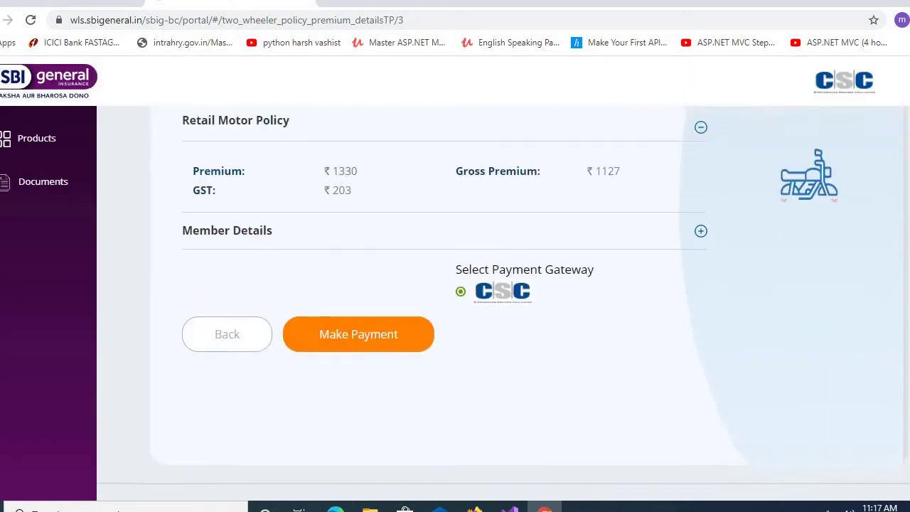
{"action": "scroll", "coordinate": [455, 284], "scroll_direction": "up", "scroll_amount": 1}
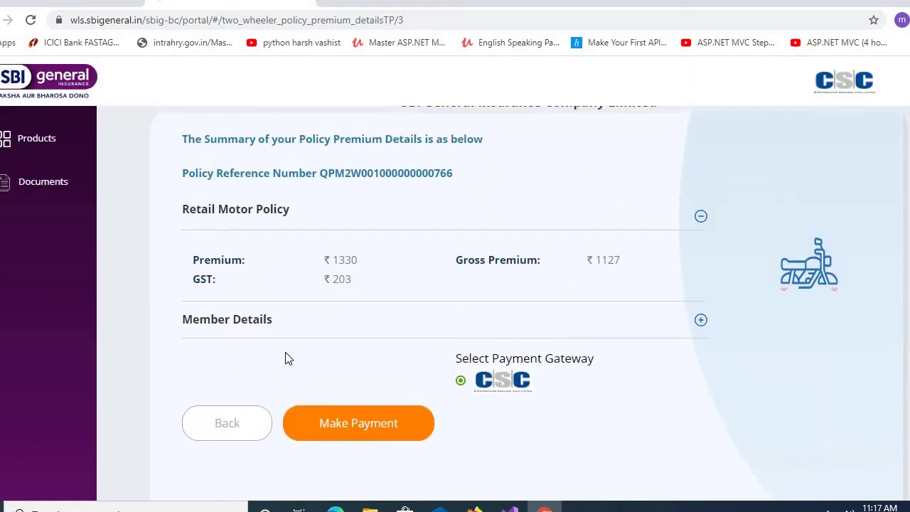
{"action": "left_click", "coordinate": [389, 431]}
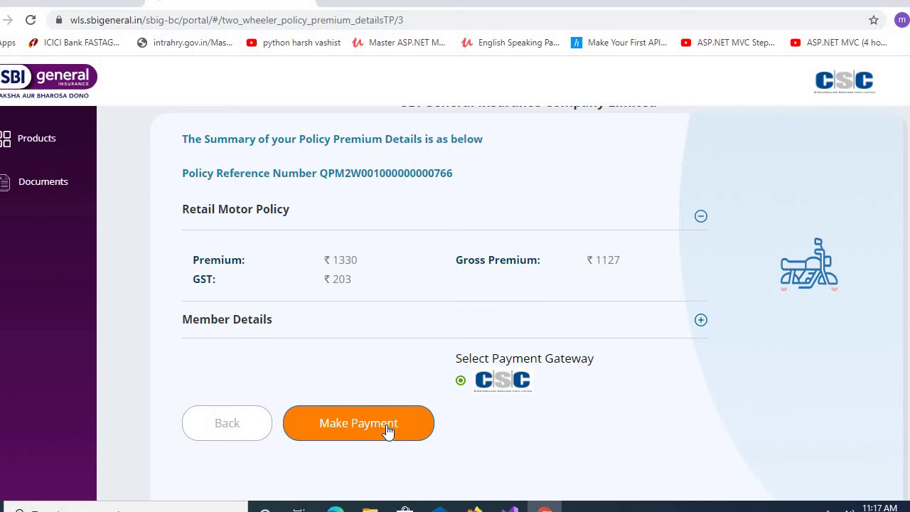
{"action": "left_click", "coordinate": [388, 431]}
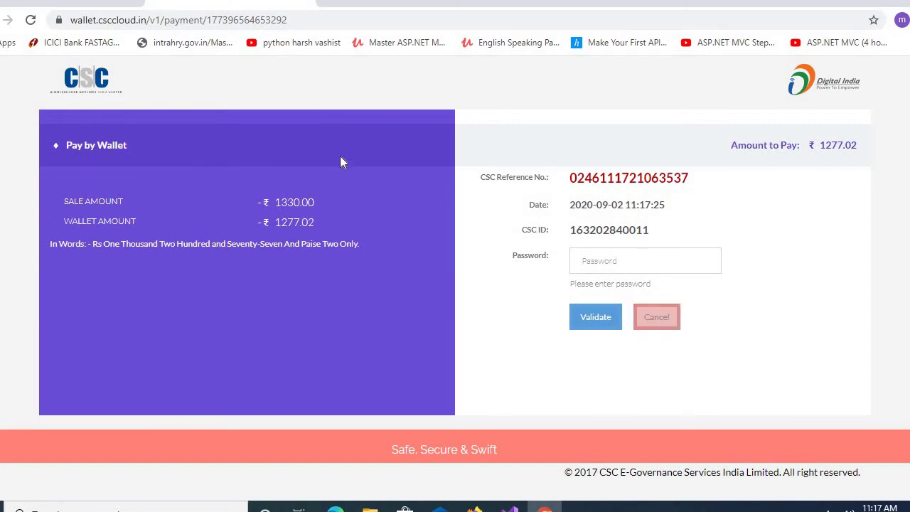
- Cancel the ₹1277.02 wallet payment without entering the password
{"action": "left_click", "coordinate": [672, 321]}
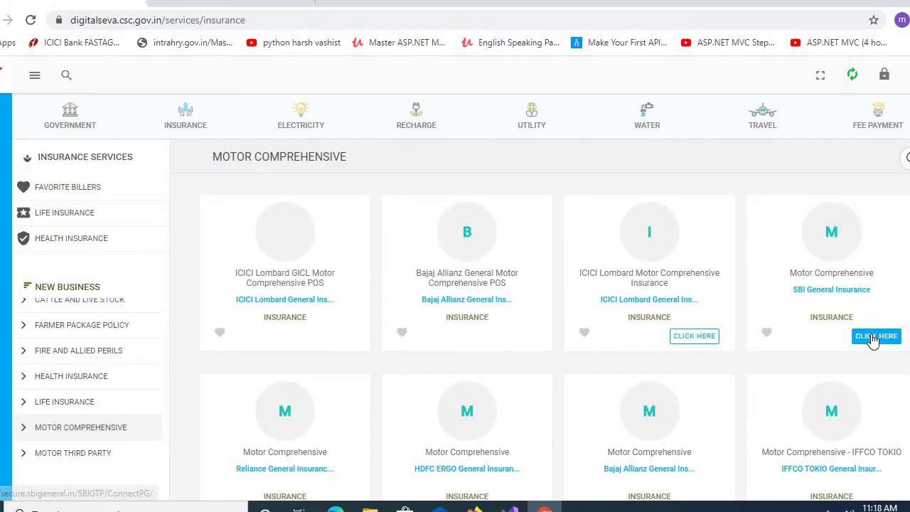
- Log into SBI General via Digital Seva Connect, open Download Policy PDF, then return to Digital Seva
{"action": "left_click", "coordinate": [875, 336]}
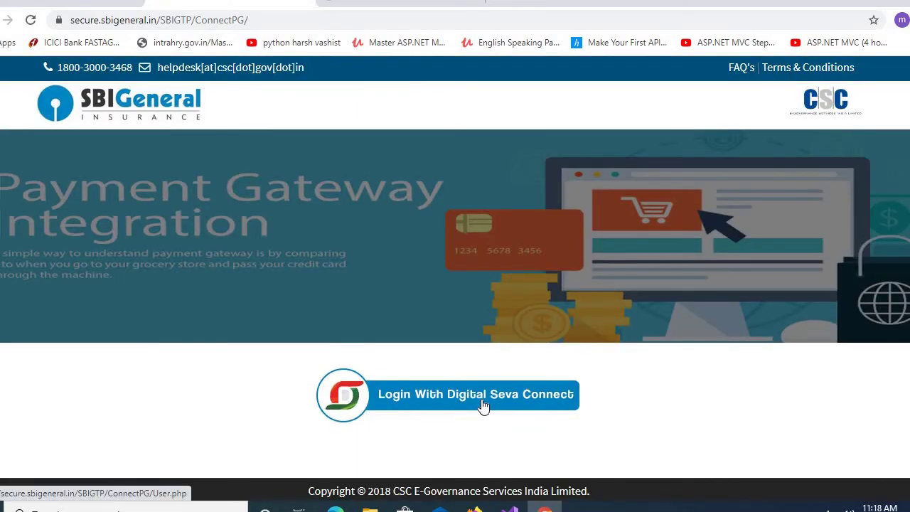
{"action": "left_click", "coordinate": [483, 405]}
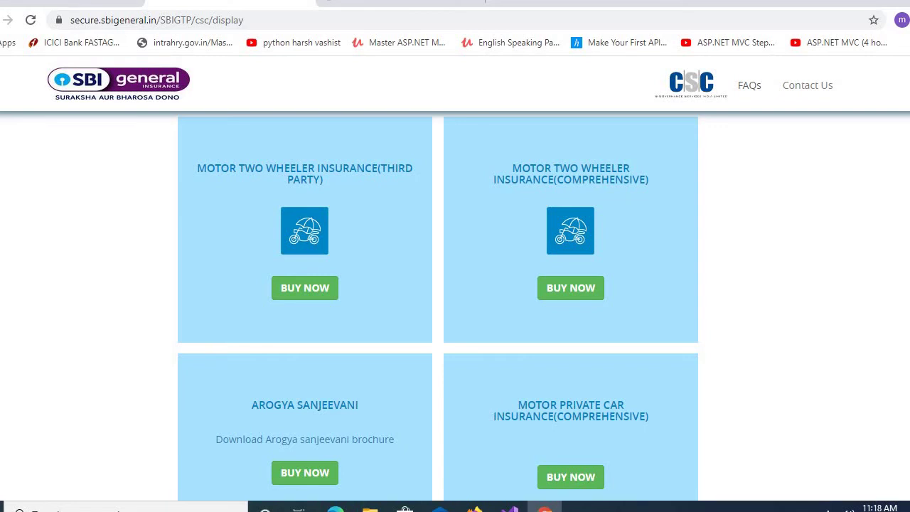
{"action": "scroll", "coordinate": [455, 284], "scroll_direction": "down", "scroll_amount": 3}
{"action": "left_click", "coordinate": [318, 354]}
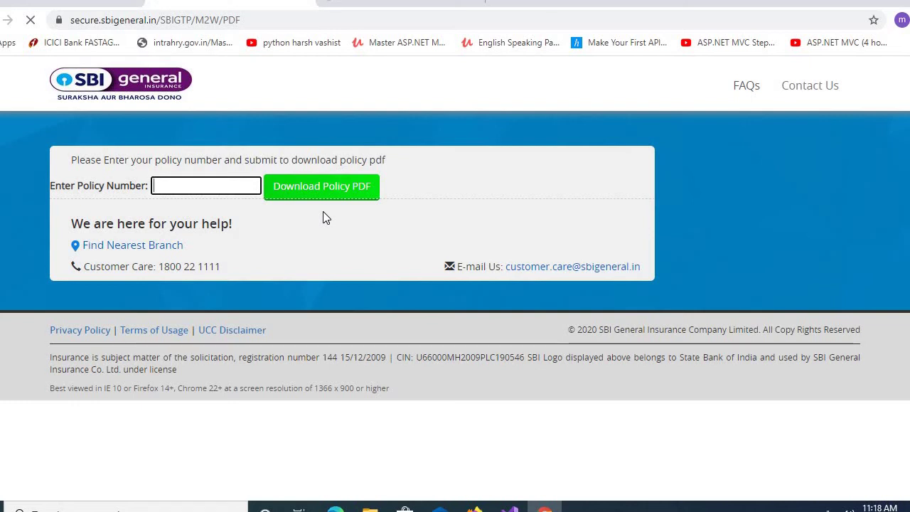
{"action": "key", "text": "ctrl+shift+Tab"}
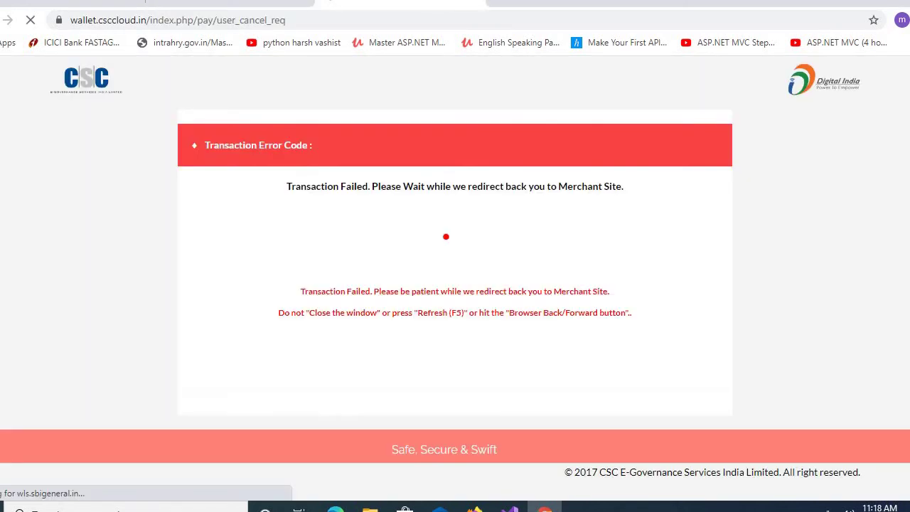
{"action": "key", "text": "ctrl+Tab"}
{"action": "key", "text": "ctrl+Tab"}
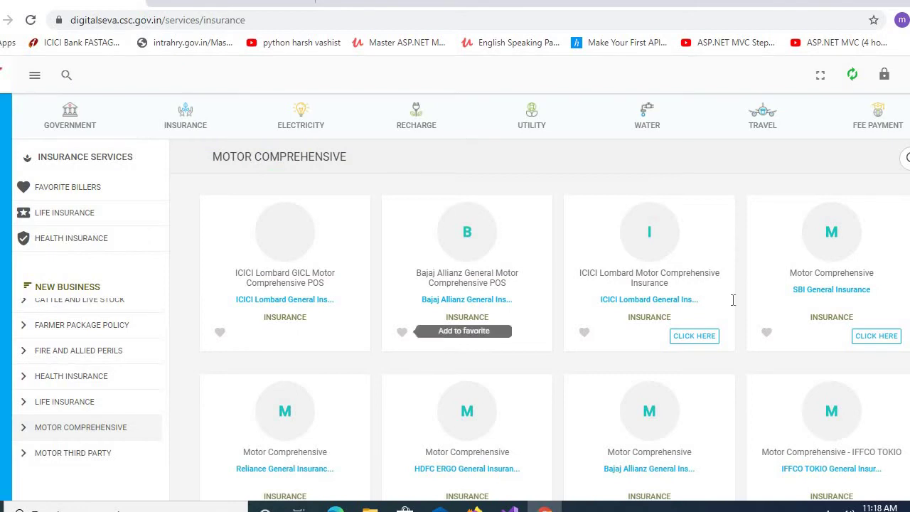
- Log back into SBI General via Digital Seva Connect, buy Two Wheeler (Comprehensive), and view Products
{"action": "left_click", "coordinate": [879, 335]}
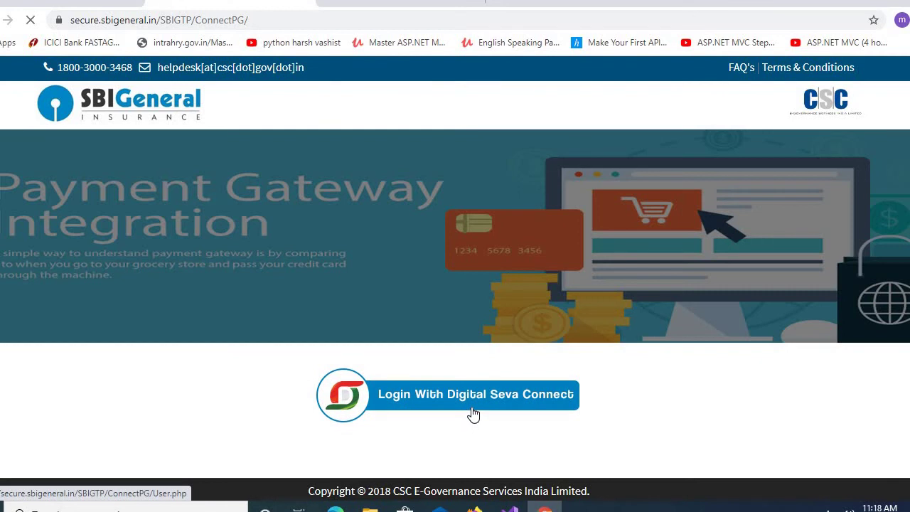
{"action": "left_click", "coordinate": [470, 409]}
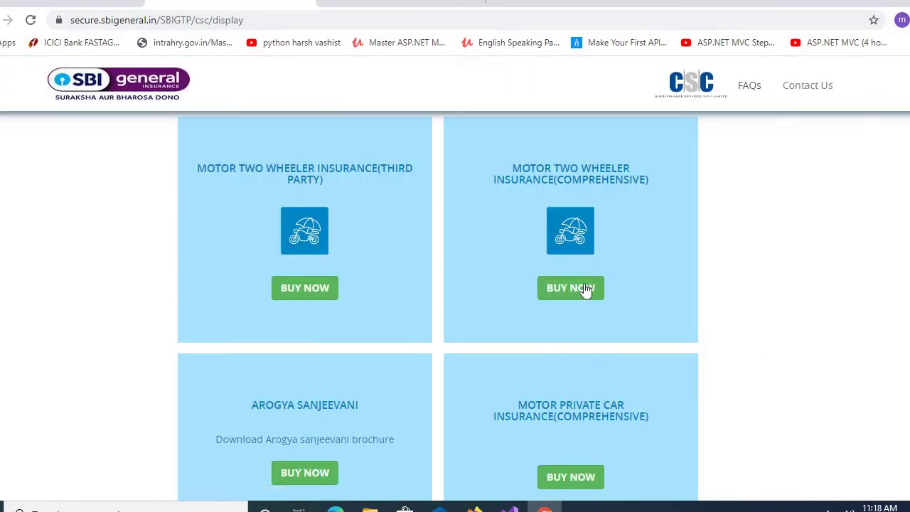
{"action": "left_click", "coordinate": [581, 289]}
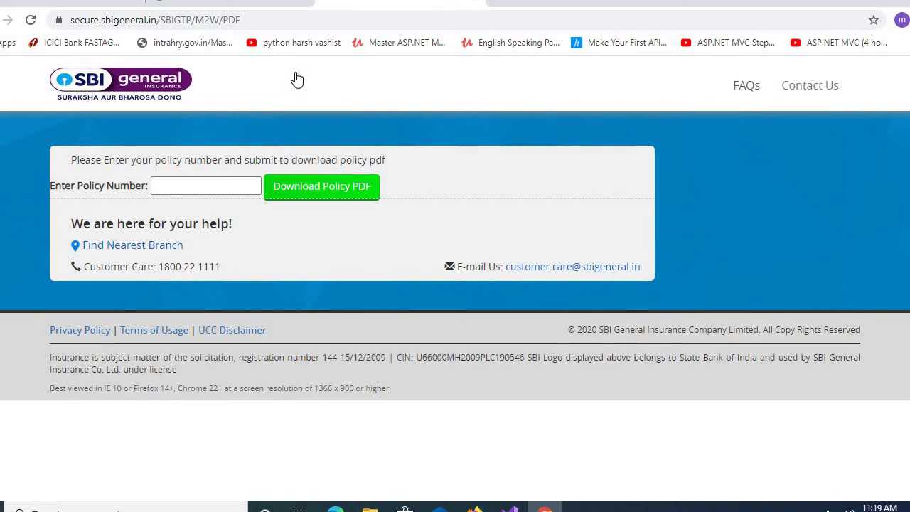
{"action": "left_click", "coordinate": [296, 79]}
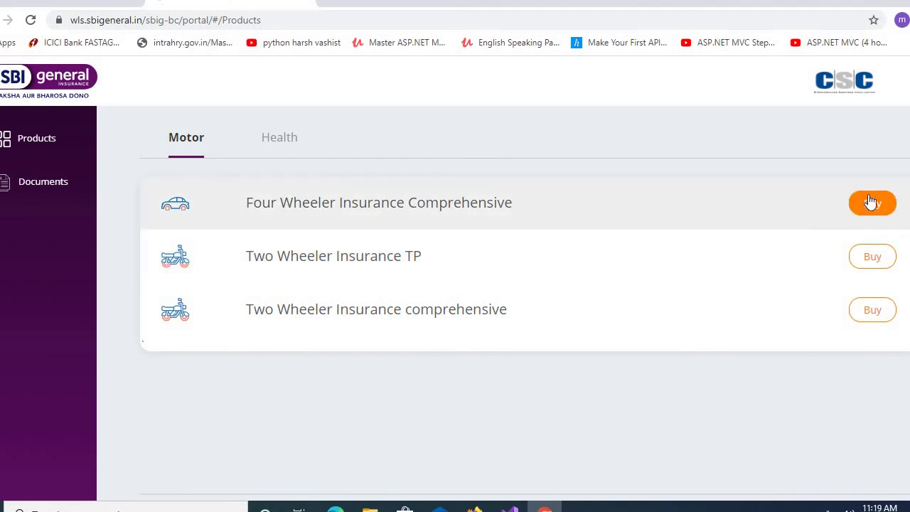
- Buy the comprehensive two-wheeler policy and mark it as Roll Over instead of Lapsed
{"action": "left_click", "coordinate": [872, 315]}
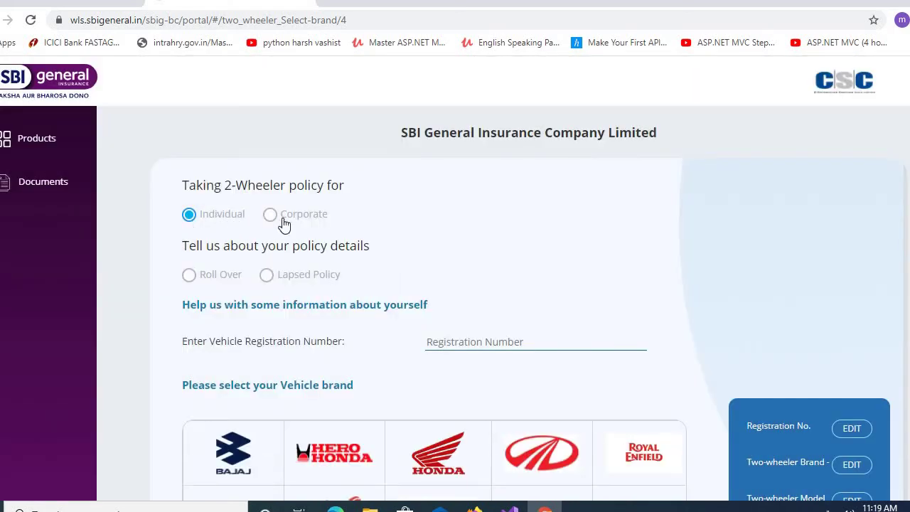
{"action": "scroll", "coordinate": [591, 261], "scroll_direction": "down", "scroll_amount": 1}
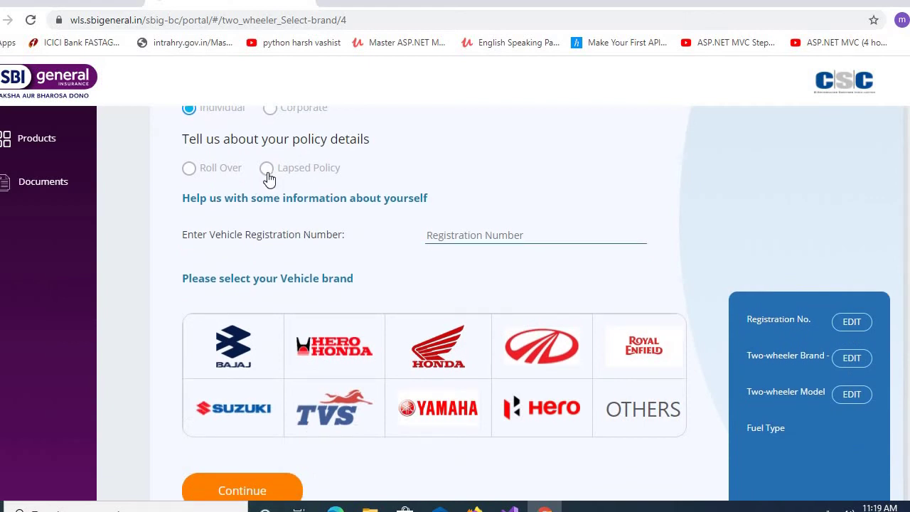
{"action": "left_click", "coordinate": [267, 169]}
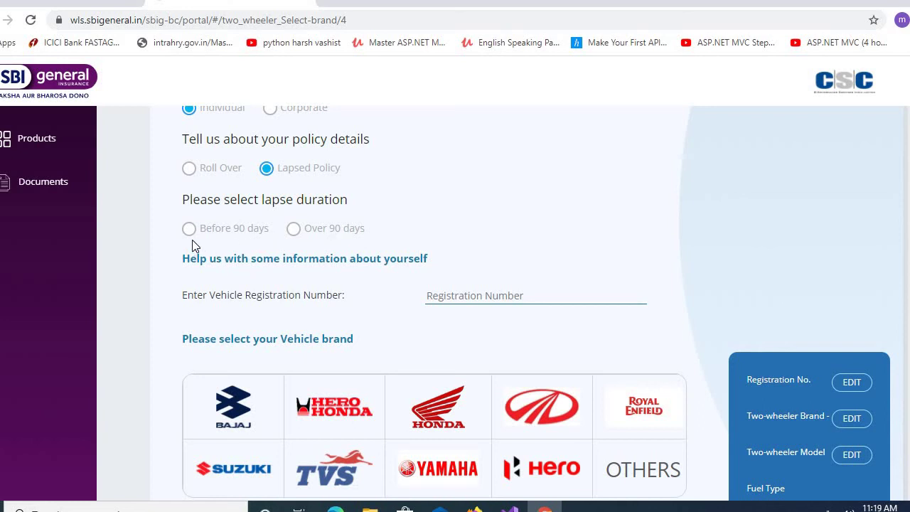
{"action": "left_click", "coordinate": [189, 171]}
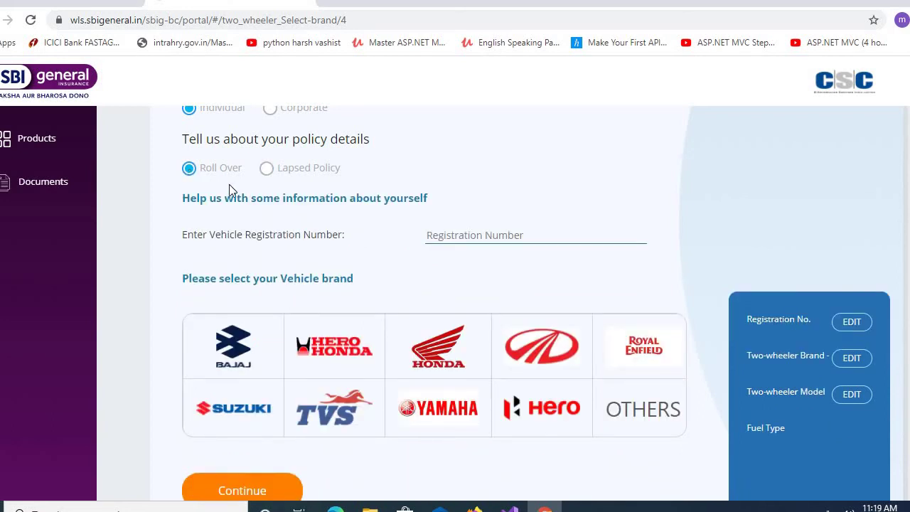
- Enter the vehicle registration number and select the Hero Honda AMBITION DISC ES 133CC model
{"action": "left_click", "coordinate": [530, 237]}
{"action": "type", "text": "CH01"}
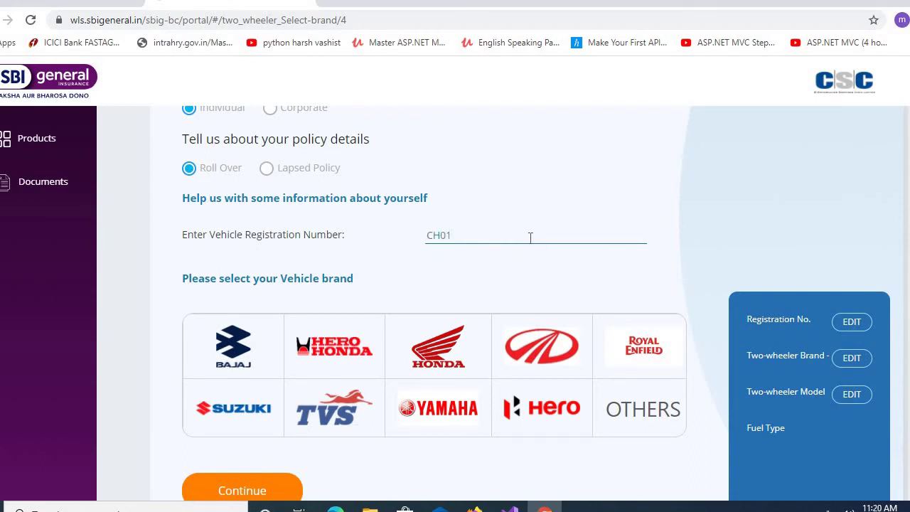
{"action": "type", "text": "A4474"}
{"action": "left_click", "coordinate": [345, 371]}
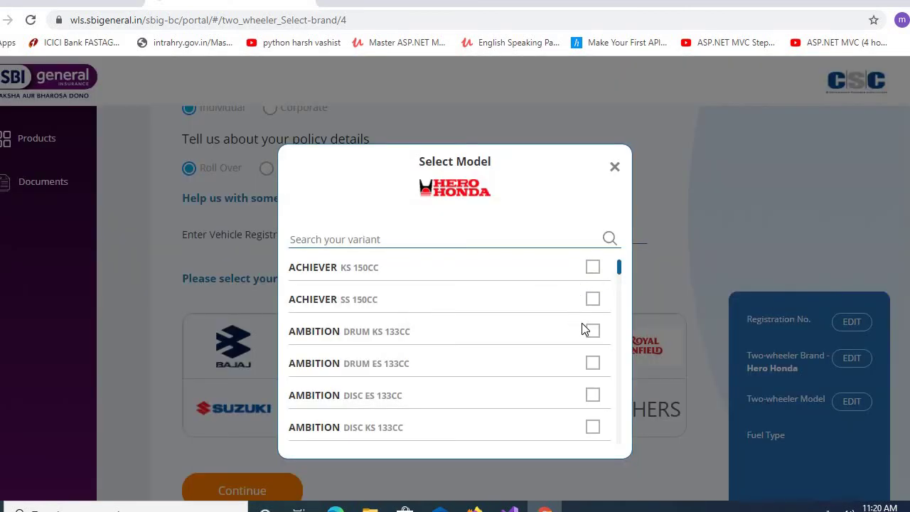
{"action": "left_click", "coordinate": [576, 392]}
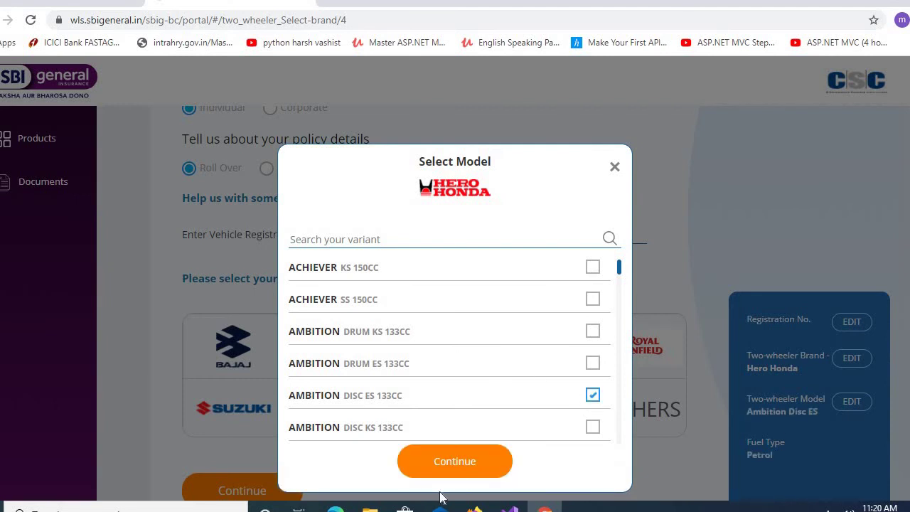
{"action": "left_click", "coordinate": [457, 467]}
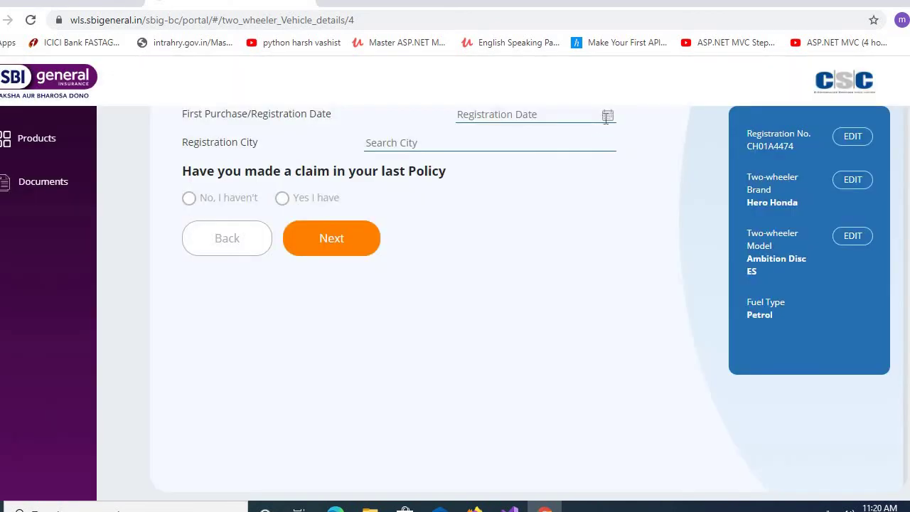
- Set the vehicle registration date to 04 Apr 2013
{"action": "left_click", "coordinate": [607, 119]}
{"action": "left_click", "coordinate": [573, 159]}
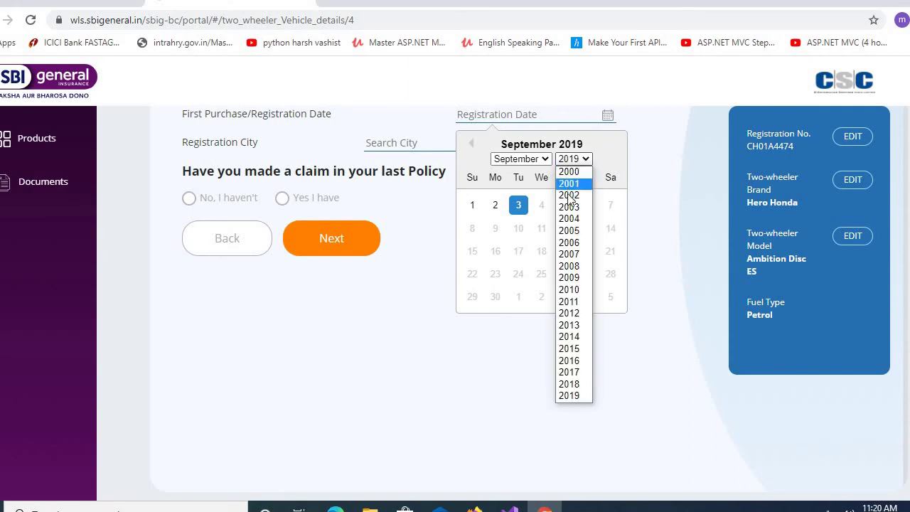
{"action": "left_click", "coordinate": [571, 325]}
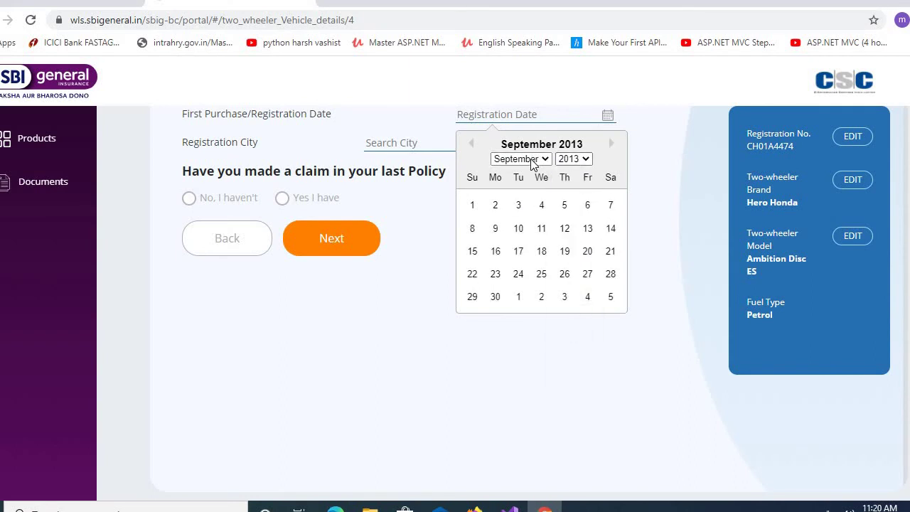
{"action": "left_click", "coordinate": [533, 159]}
{"action": "left_click", "coordinate": [518, 207]}
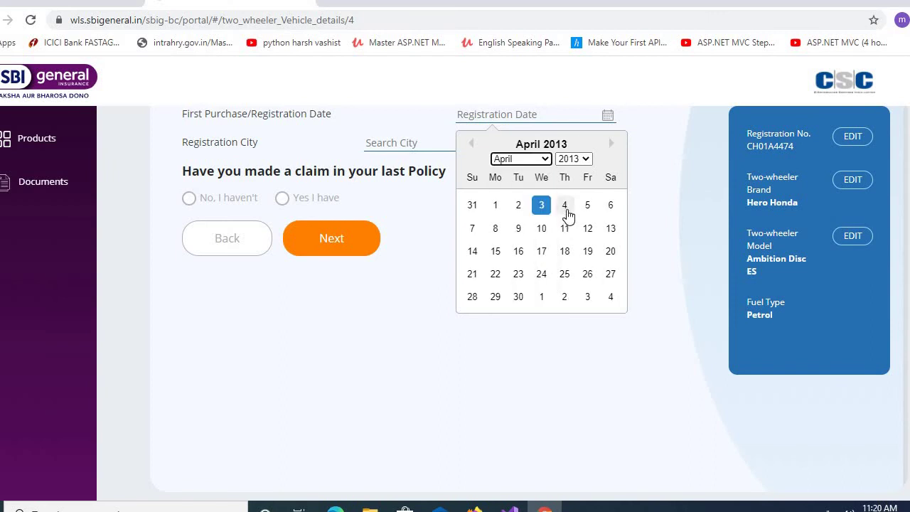
{"action": "left_click", "coordinate": [565, 206]}
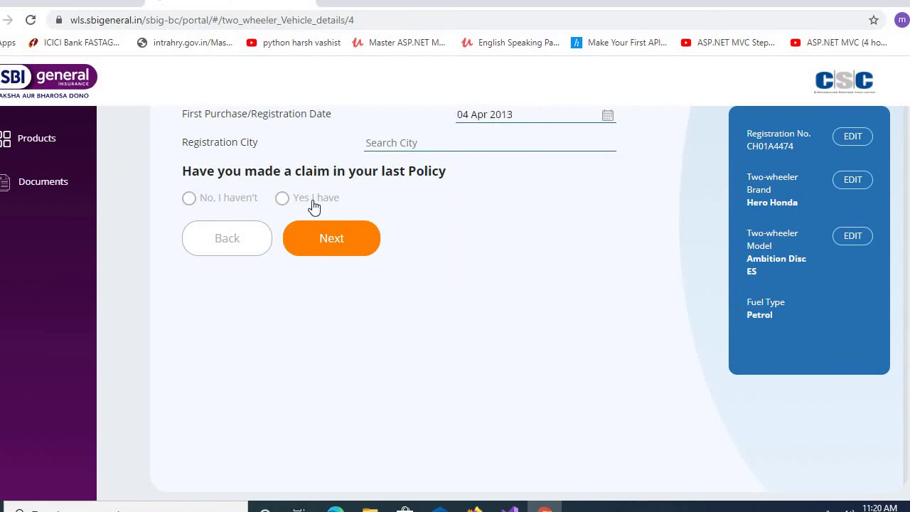
- Choose Chandigarh - CG as registration city, no previous claim and 20% NCB, then continue
{"action": "left_click", "coordinate": [485, 144]}
{"action": "type", "text": "chan"}
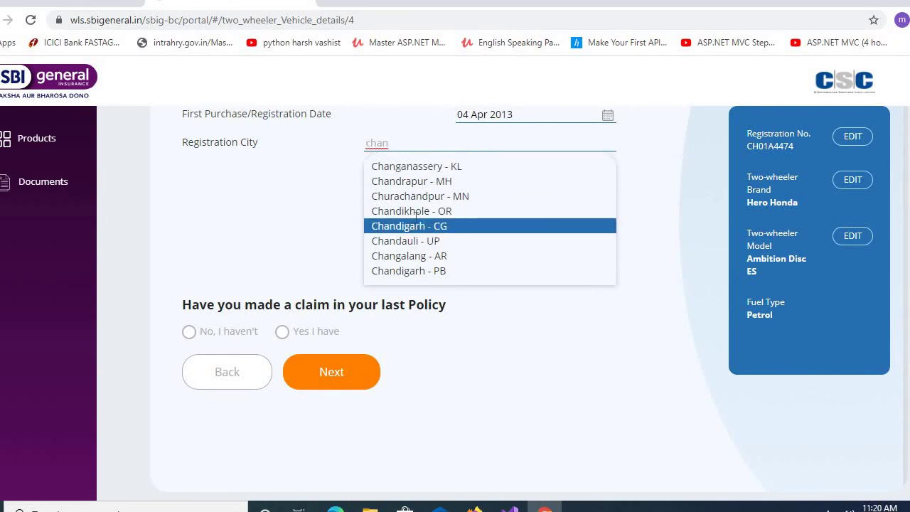
{"action": "left_click", "coordinate": [408, 226]}
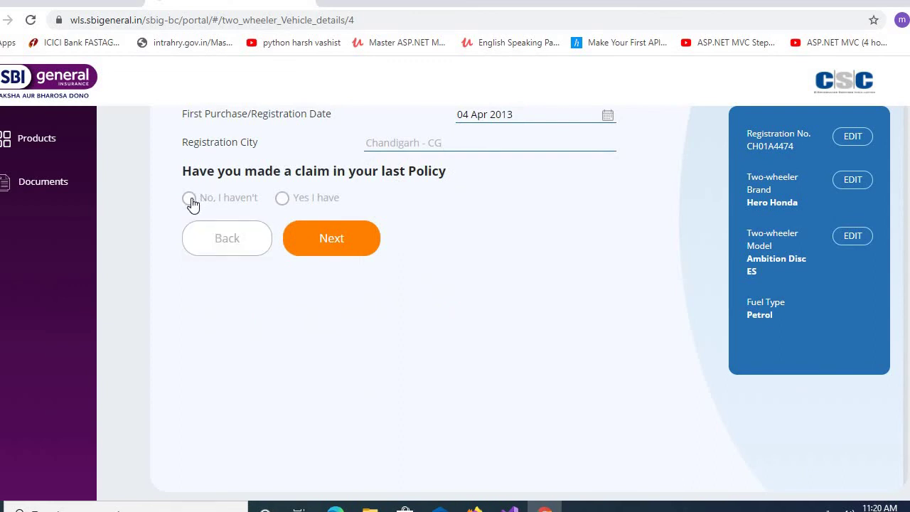
{"action": "left_click", "coordinate": [282, 199]}
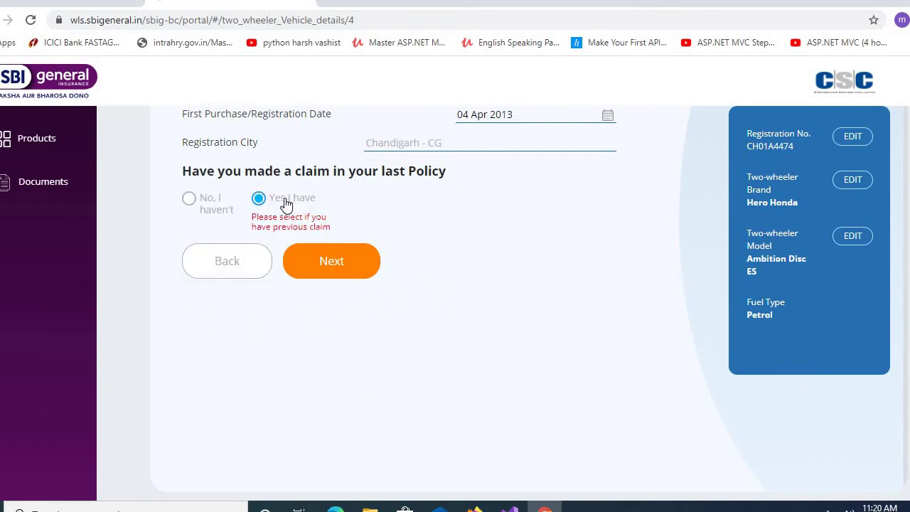
{"action": "left_click", "coordinate": [191, 201]}
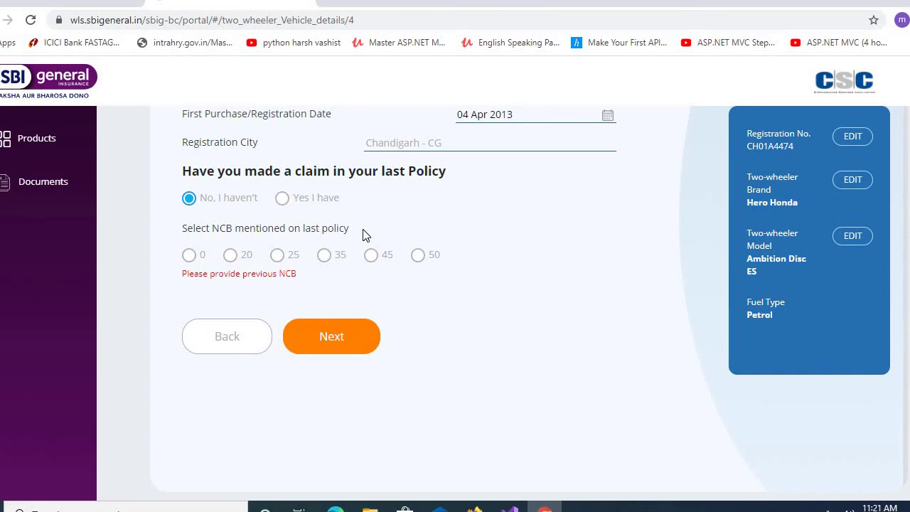
{"action": "left_click", "coordinate": [230, 256]}
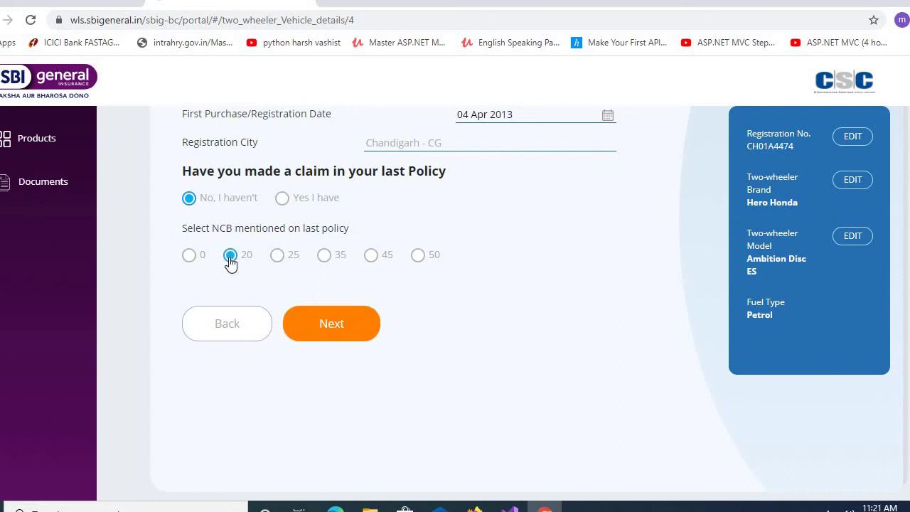
{"action": "left_click", "coordinate": [334, 330]}
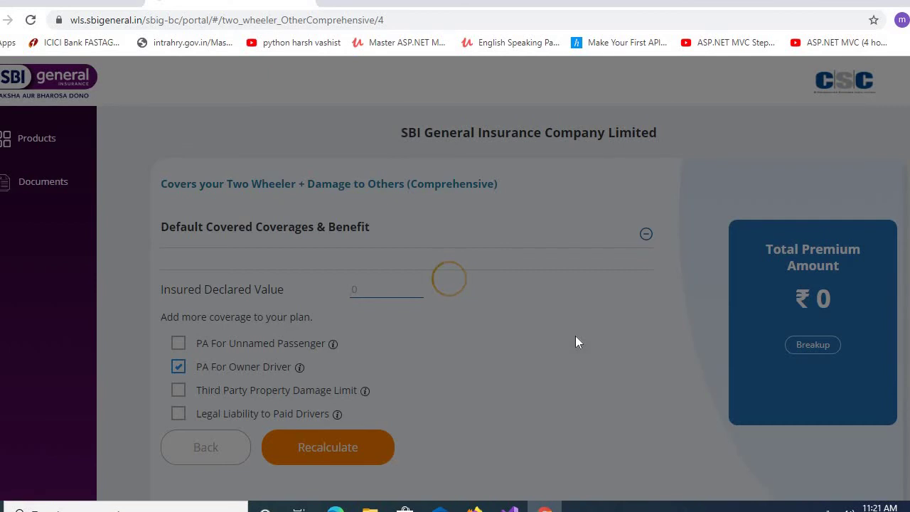
- Raise the IDV to 16567 and recalculate the premium to ₹1536 before continuing
{"action": "scroll", "coordinate": [519, 329], "scroll_direction": "down", "scroll_amount": 3}
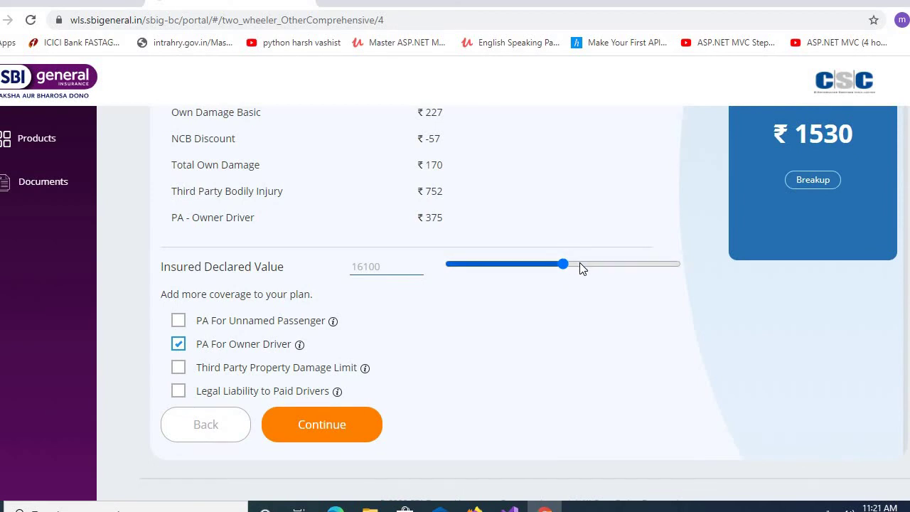
{"action": "left_click", "coordinate": [581, 264]}
{"action": "left_click", "coordinate": [334, 426]}
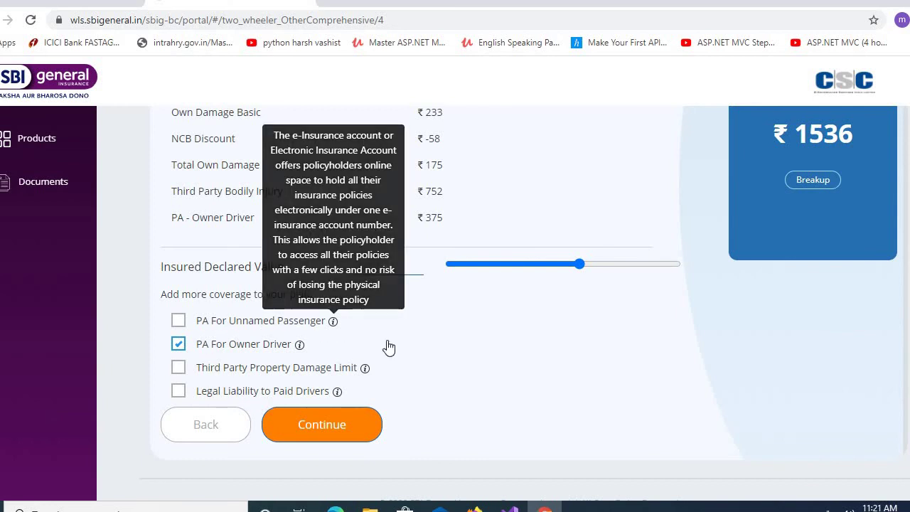
{"action": "left_click", "coordinate": [340, 425]}
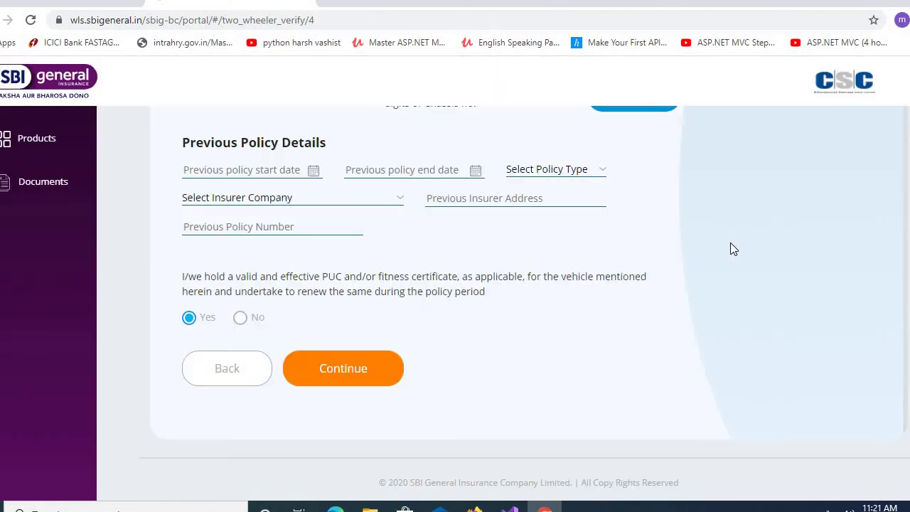
- Verify the vehicle using the last five chassis digits
{"action": "scroll", "coordinate": [603, 275], "scroll_direction": "up", "scroll_amount": 2}
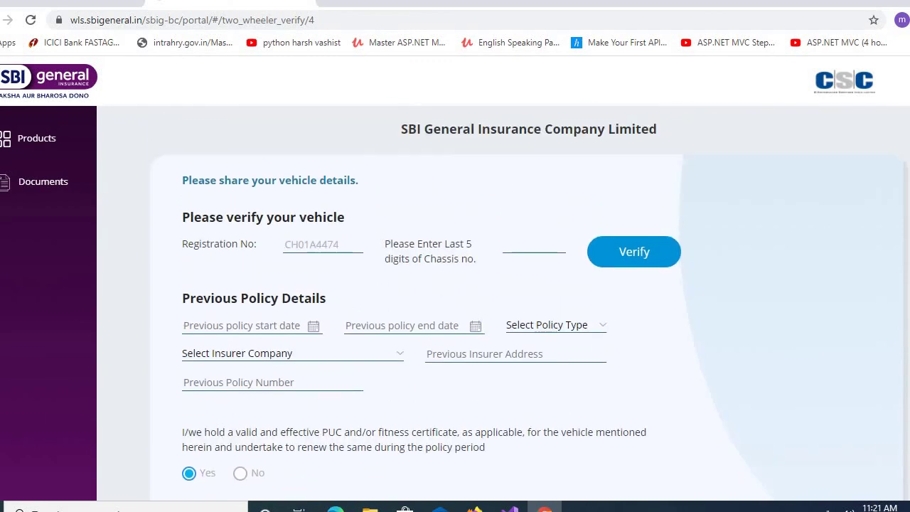
{"action": "left_click", "coordinate": [527, 236]}
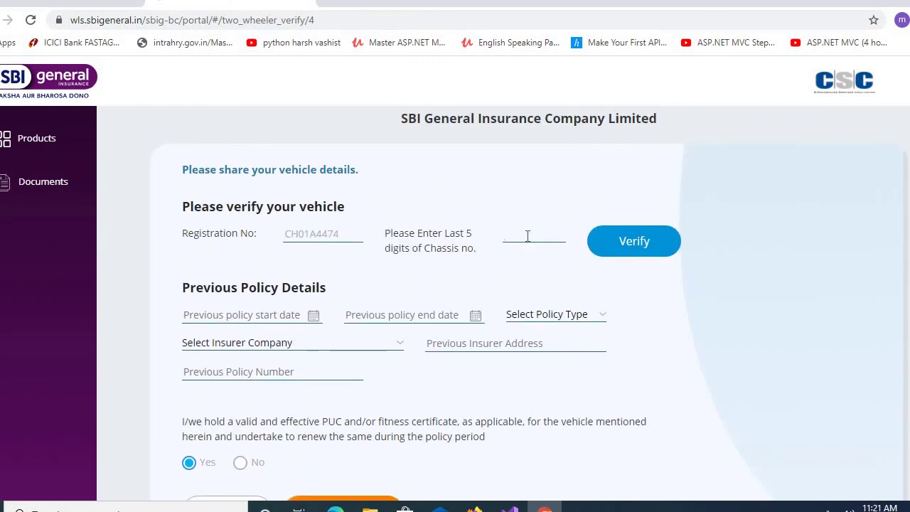
{"action": "type", "text": "64646"}
{"action": "left_click", "coordinate": [634, 241]}
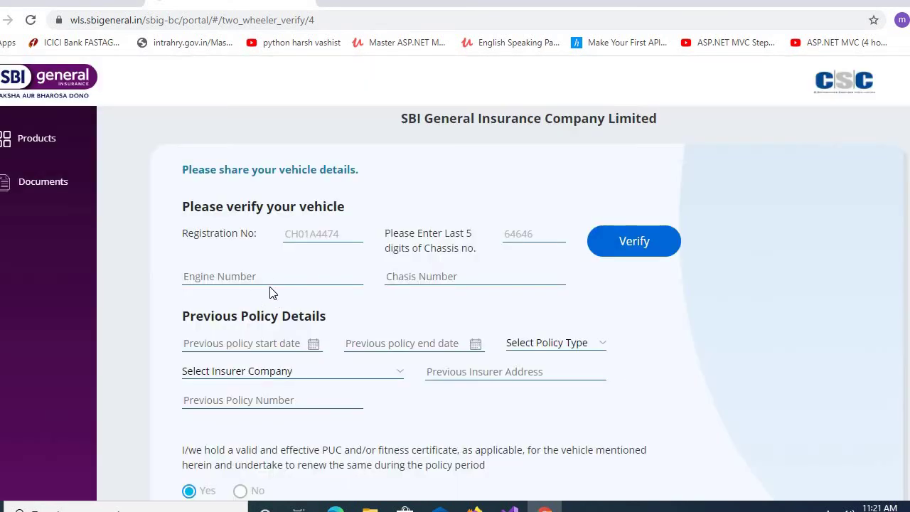
- Fill in the vehicle's engine number and chassis number
{"action": "left_click", "coordinate": [268, 279]}
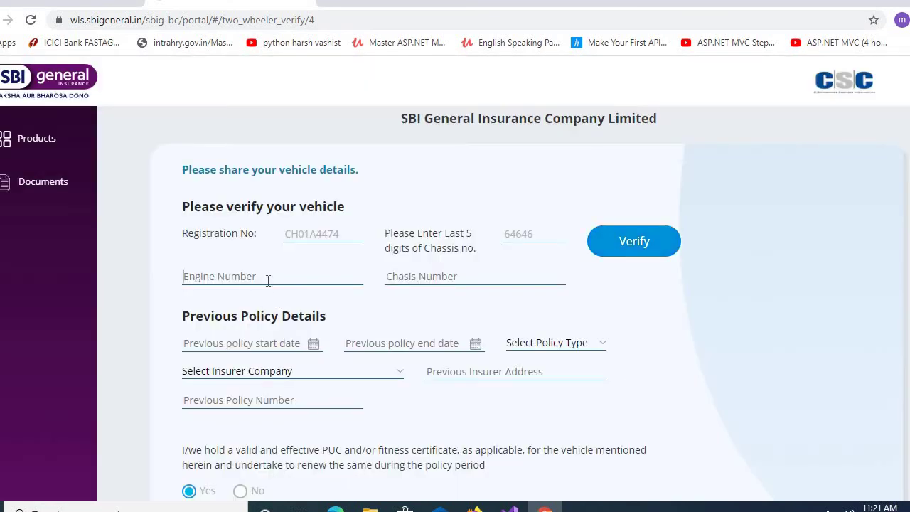
{"action": "type", "text": "645656"}
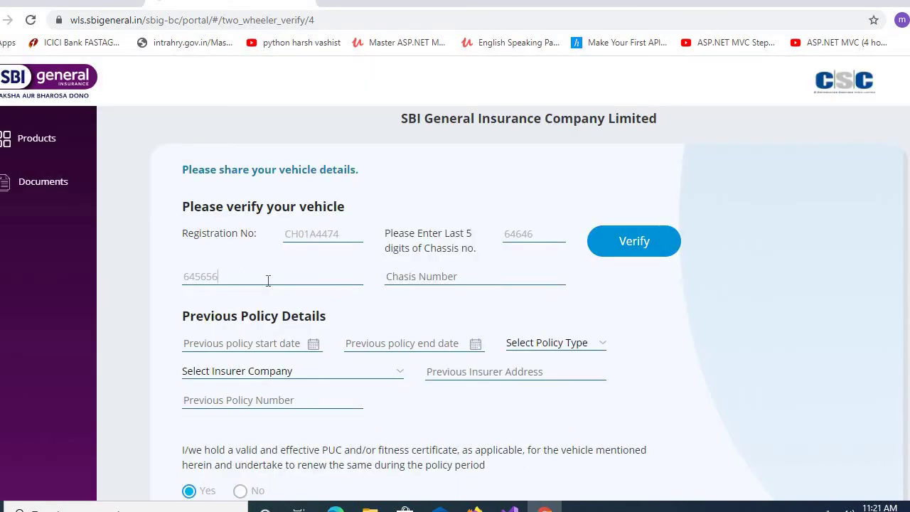
{"action": "left_click", "coordinate": [485, 274]}
{"action": "type", "text": "75767"}
- Set the previous policy start date to 03 Sep 2019
{"action": "left_click", "coordinate": [307, 345]}
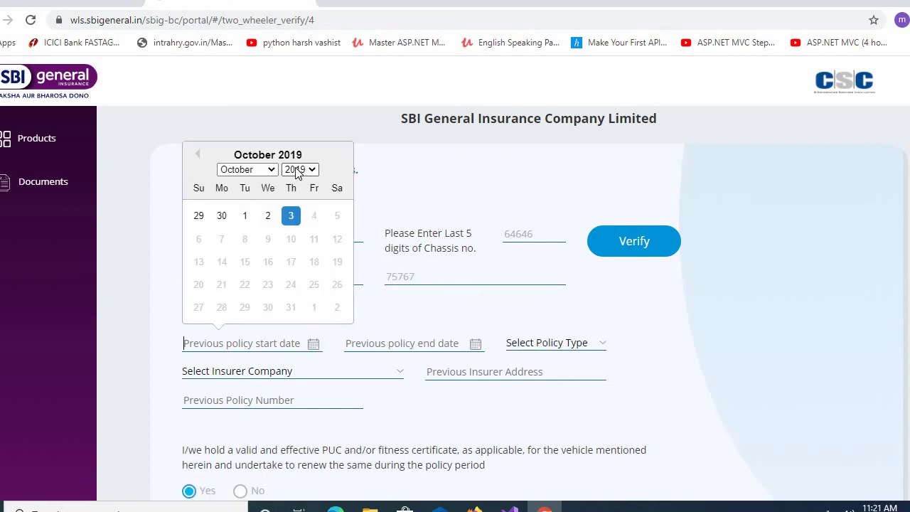
{"action": "left_click", "coordinate": [269, 171]}
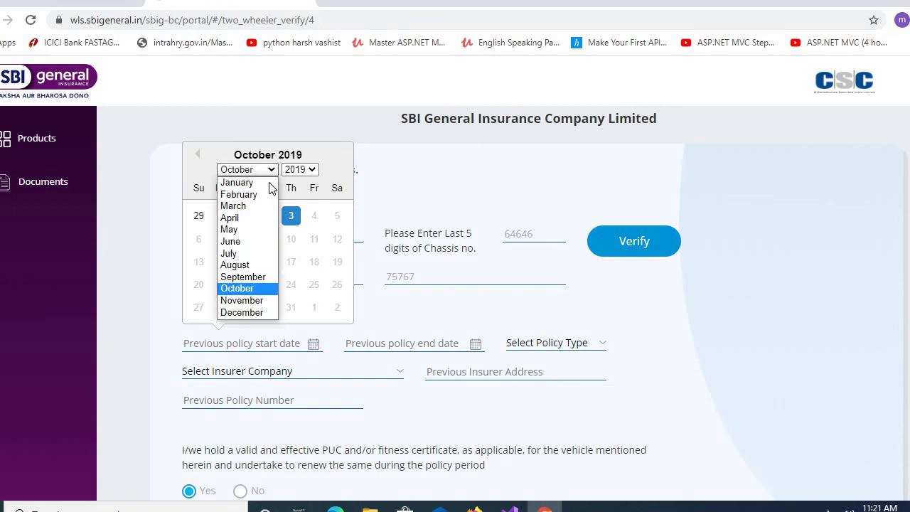
{"action": "left_click", "coordinate": [246, 264]}
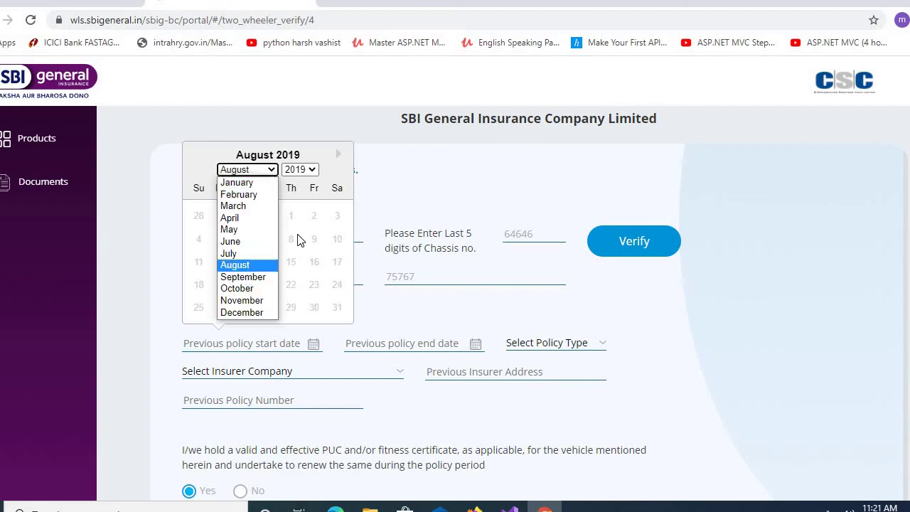
{"action": "left_click", "coordinate": [303, 171]}
{"action": "left_click", "coordinate": [302, 170]}
{"action": "left_click", "coordinate": [276, 171]}
{"action": "left_click", "coordinate": [244, 276]}
{"action": "left_click", "coordinate": [303, 171]}
{"action": "left_click", "coordinate": [304, 178]}
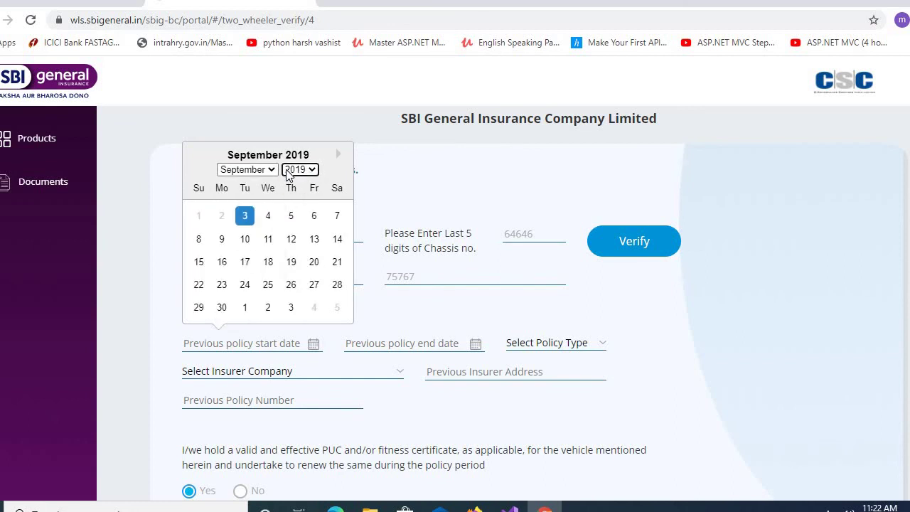
{"action": "left_click", "coordinate": [260, 175]}
{"action": "left_click", "coordinate": [261, 175]}
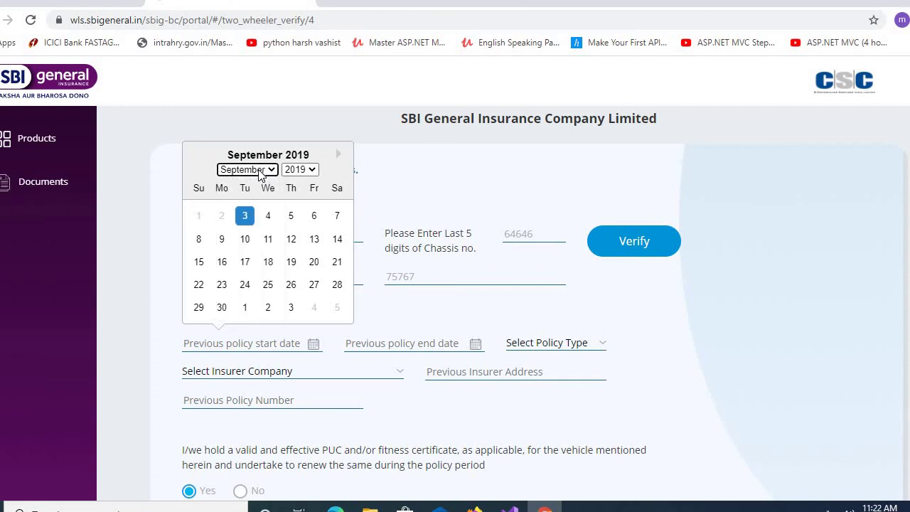
{"action": "left_click", "coordinate": [245, 217]}
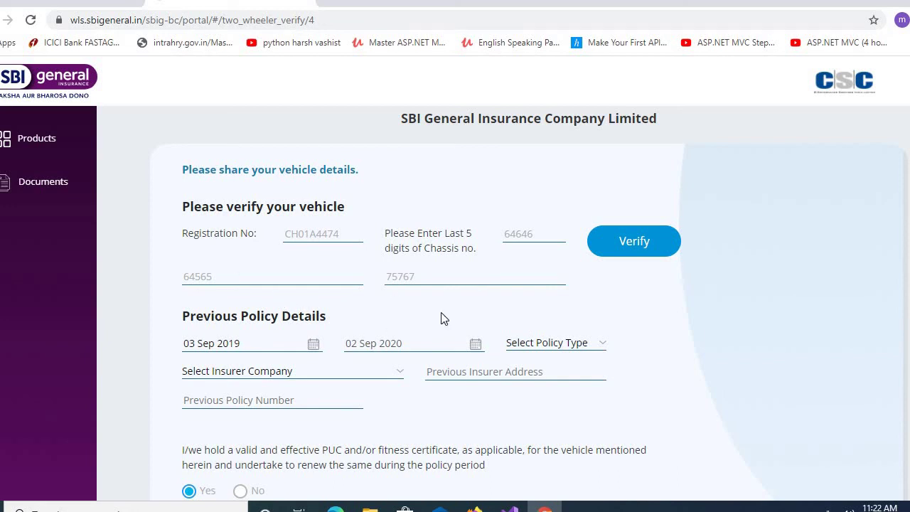
- Record the previous policy as Package from ICICI Lombard, address chandigarh, with its policy number
{"action": "left_click", "coordinate": [587, 343]}
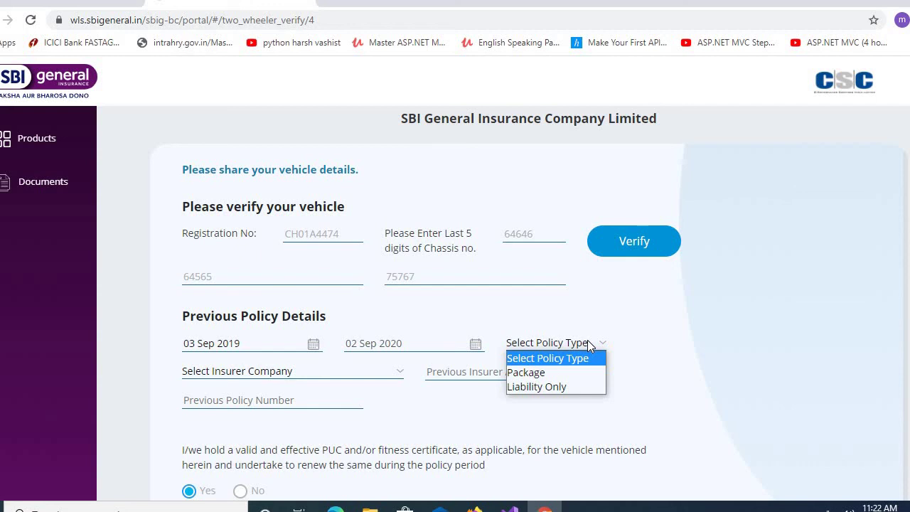
{"action": "left_click", "coordinate": [567, 372]}
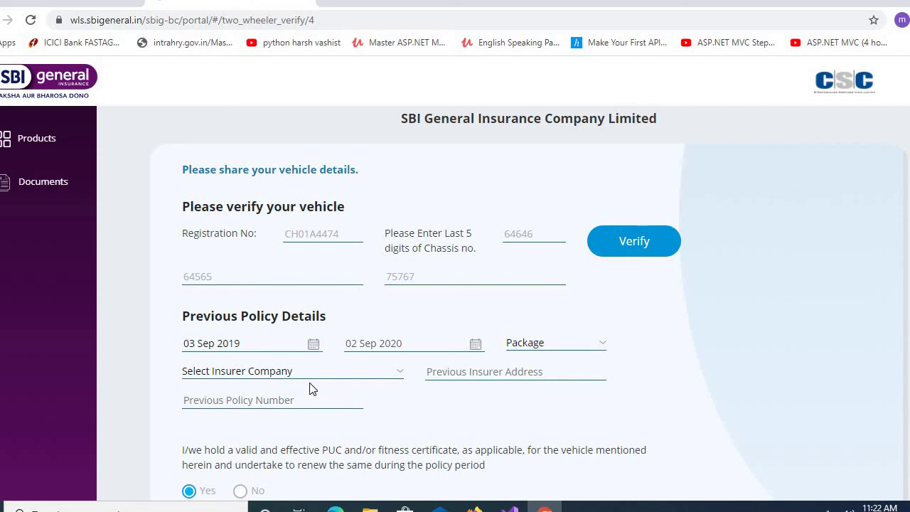
{"action": "left_click", "coordinate": [267, 373]}
{"action": "key", "text": "i"}
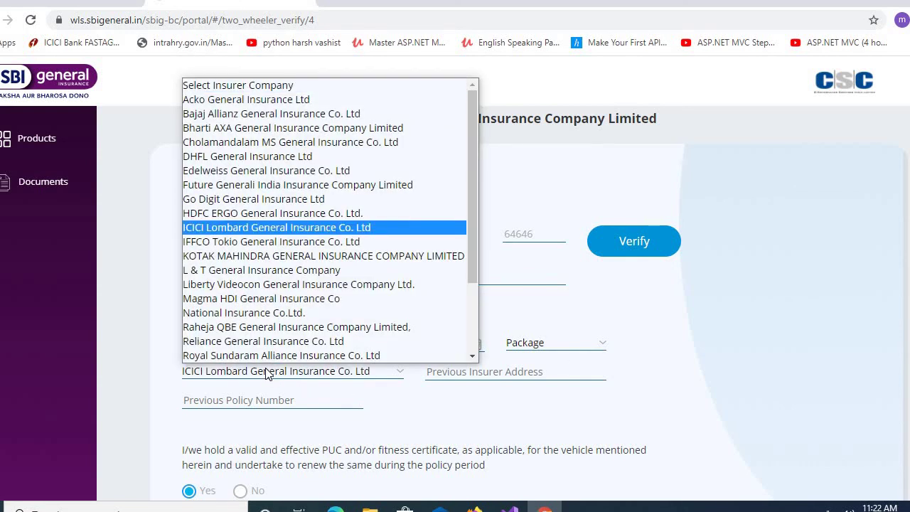
{"action": "key", "text": "Return"}
{"action": "left_click", "coordinate": [517, 371]}
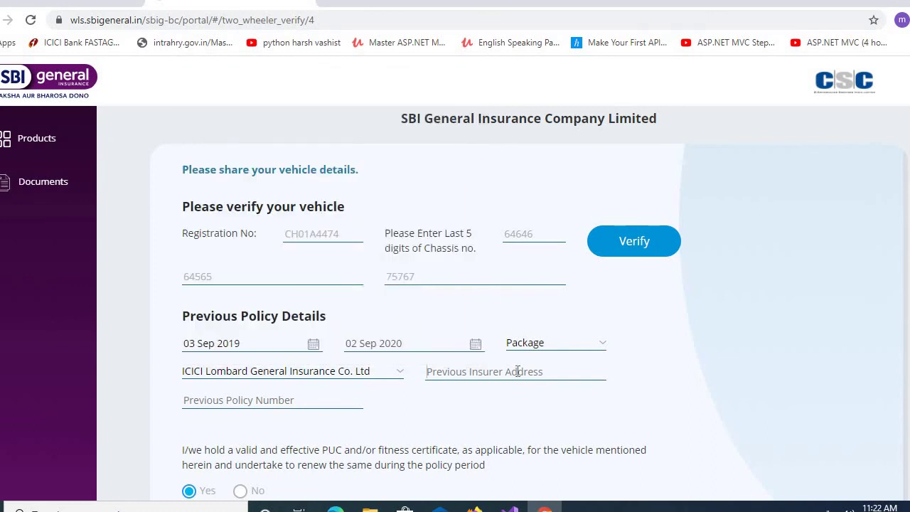
{"action": "type", "text": "chandigarh"}
{"action": "left_click", "coordinate": [318, 402]}
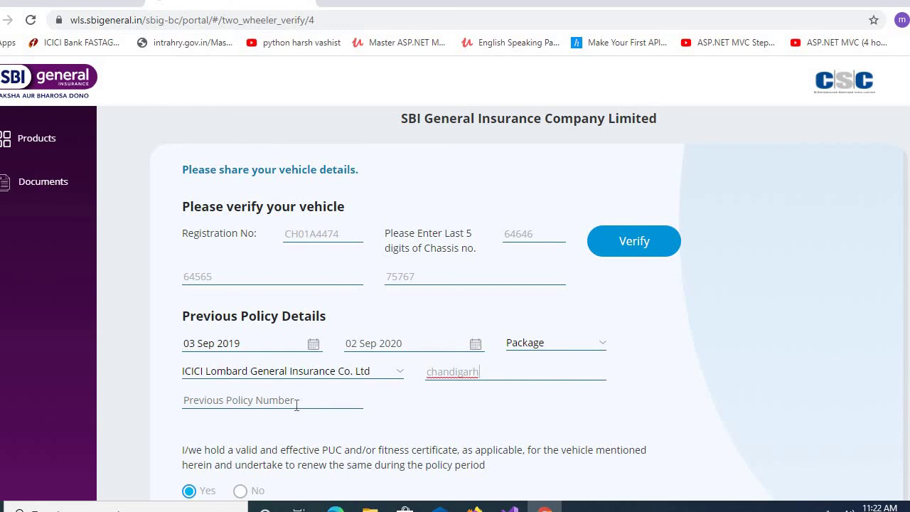
{"action": "type", "text": "75676768787879"}
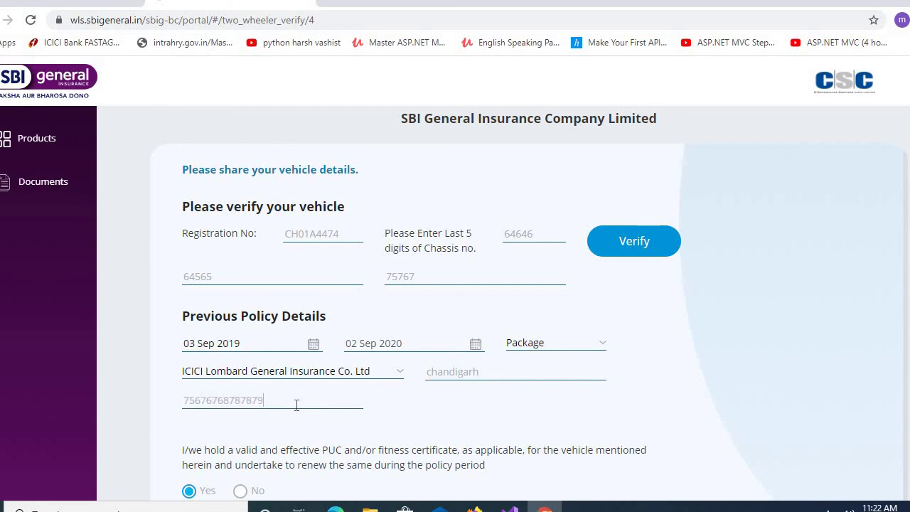
{"action": "scroll", "coordinate": [297, 404], "scroll_direction": "down", "scroll_amount": 2}
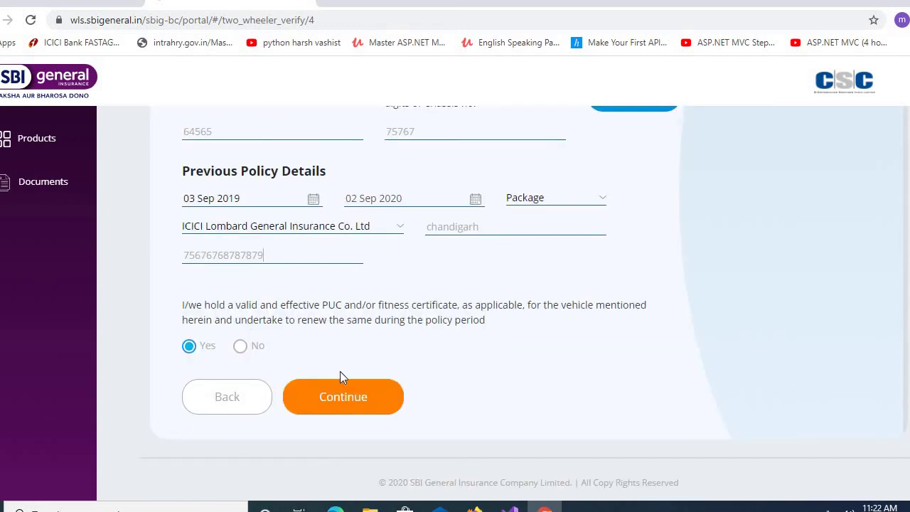
{"action": "left_click", "coordinate": [345, 399]}
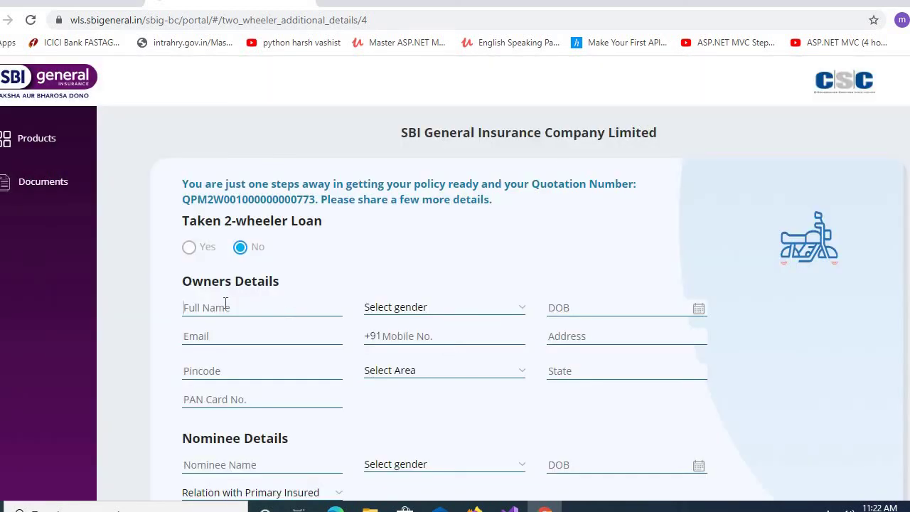
{"action": "type", "text": "manisdh"}
{"action": "key", "text": "BackSpace"}
{"action": "key", "text": "BackSpace"}
{"action": "key", "text": "BackSpace"}
{"action": "type", "text": "sh"}
{"action": "left_click", "coordinate": [466, 308]}
{"action": "left_click", "coordinate": [426, 336]}
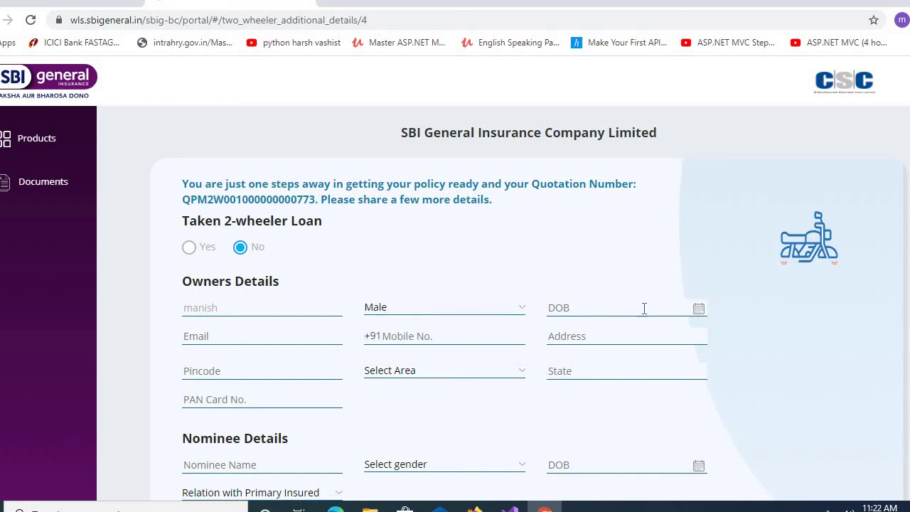
{"action": "left_click", "coordinate": [682, 306]}
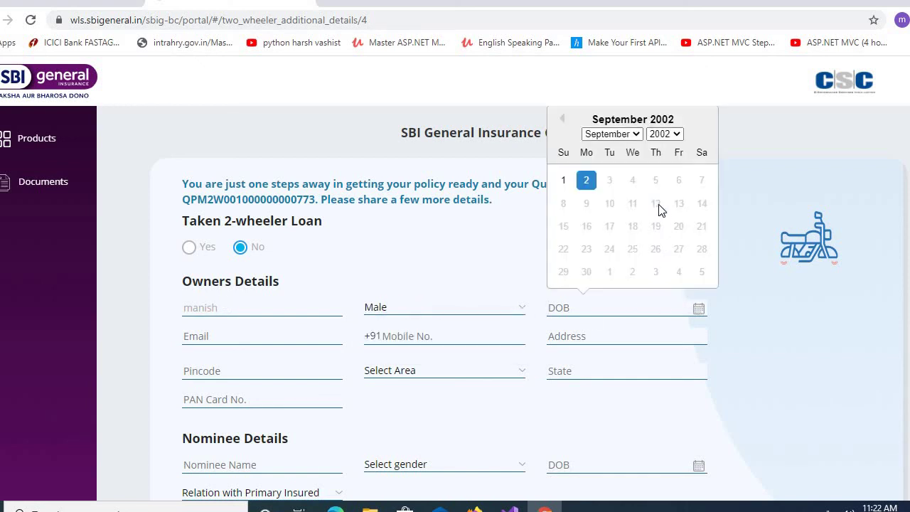
{"action": "left_click", "coordinate": [664, 135]}
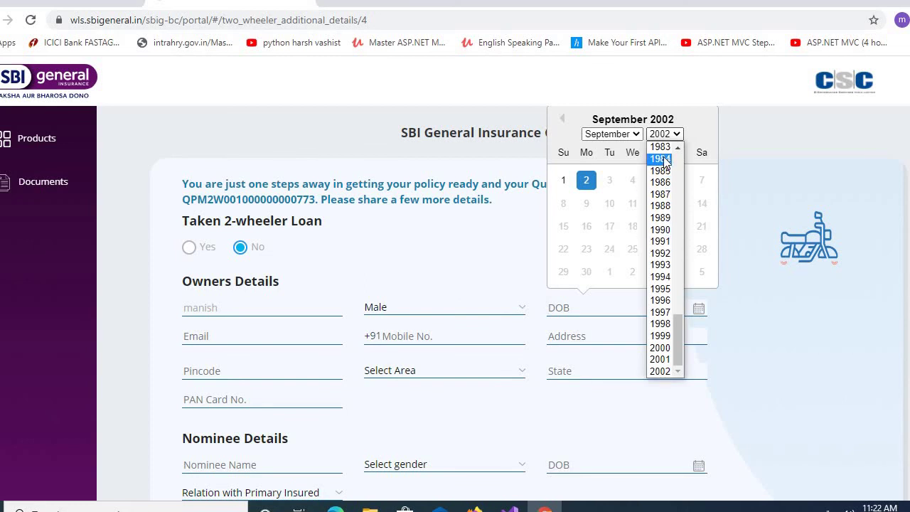
{"action": "left_click", "coordinate": [660, 158]}
{"action": "left_click", "coordinate": [651, 204]}
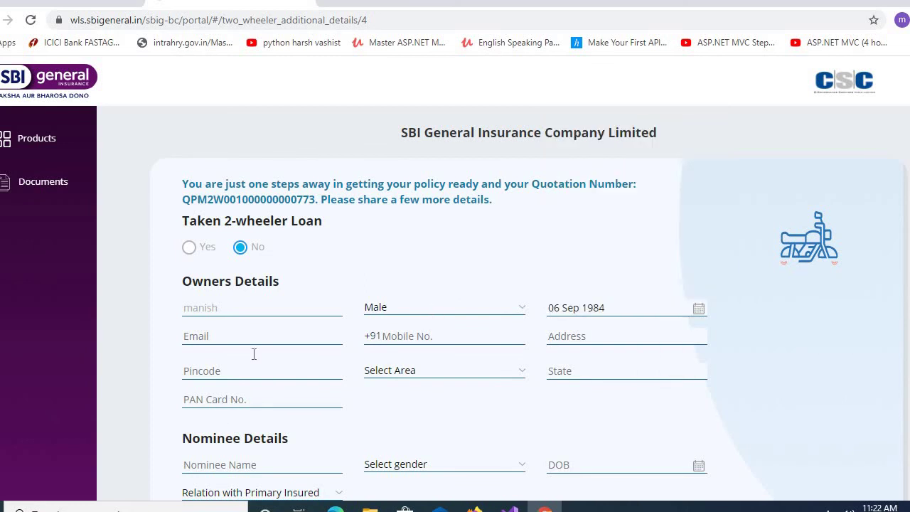
- Fill in the owner's email, mobile number, address and pincode, and choose the area
{"action": "left_click", "coordinate": [274, 335]}
{"action": "type", "text": "abc@gmail.com"}
{"action": "left_click", "coordinate": [430, 336]}
{"action": "type", "text": "99889988899"}
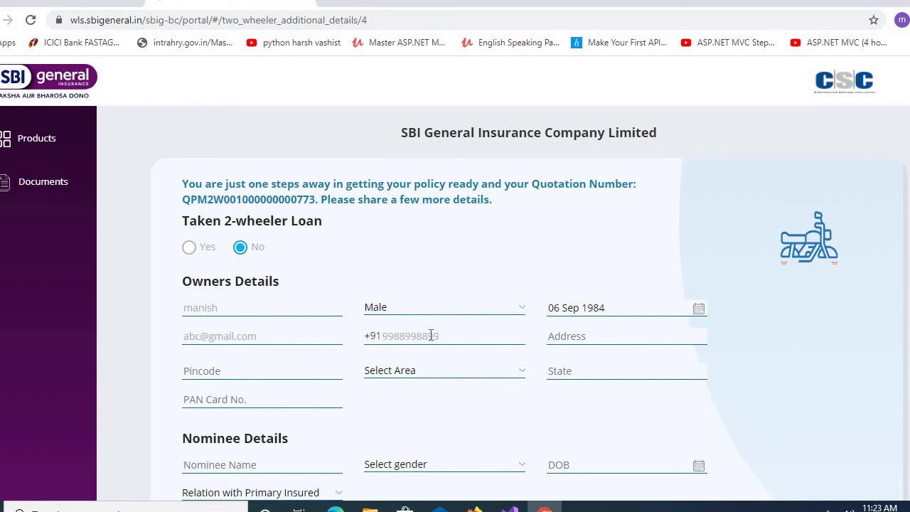
{"action": "left_click", "coordinate": [575, 339]}
{"action": "type", "text": "123"}
{"action": "left_click", "coordinate": [252, 368]}
{"action": "type", "text": "16"}
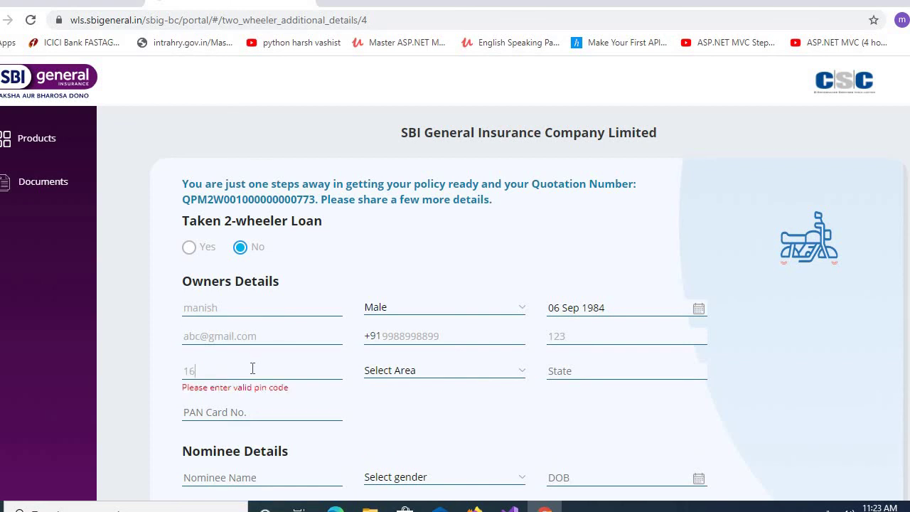
{"action": "type", "text": "0020"}
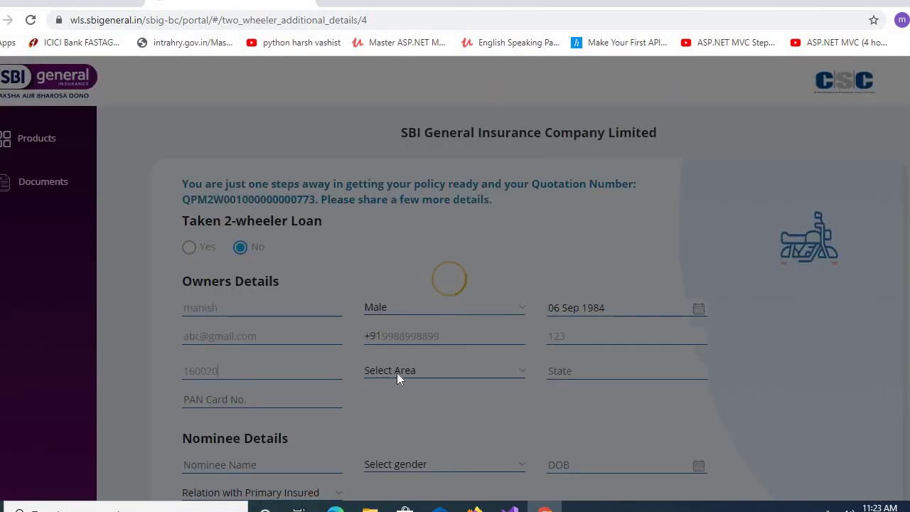
{"action": "left_click", "coordinate": [399, 373]}
{"action": "left_click", "coordinate": [507, 395]}
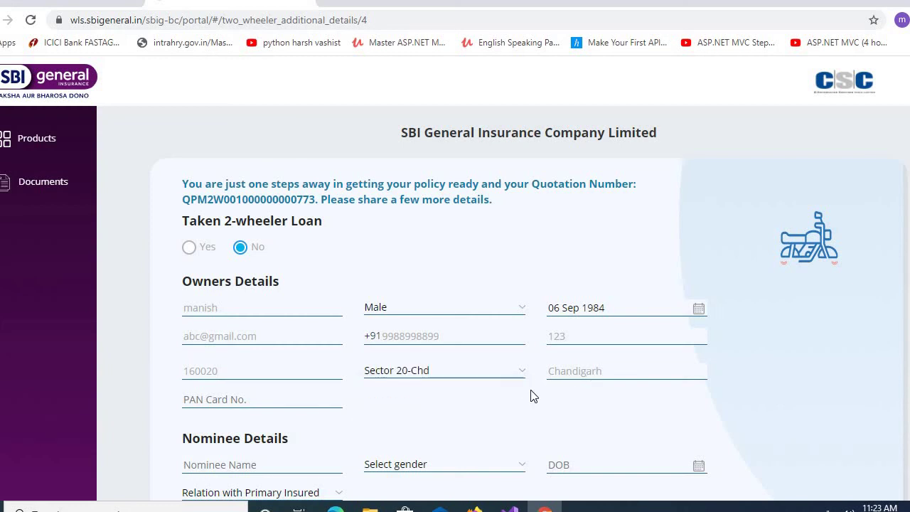
{"action": "scroll", "coordinate": [134, 408], "scroll_direction": "down", "scroll_amount": 3}
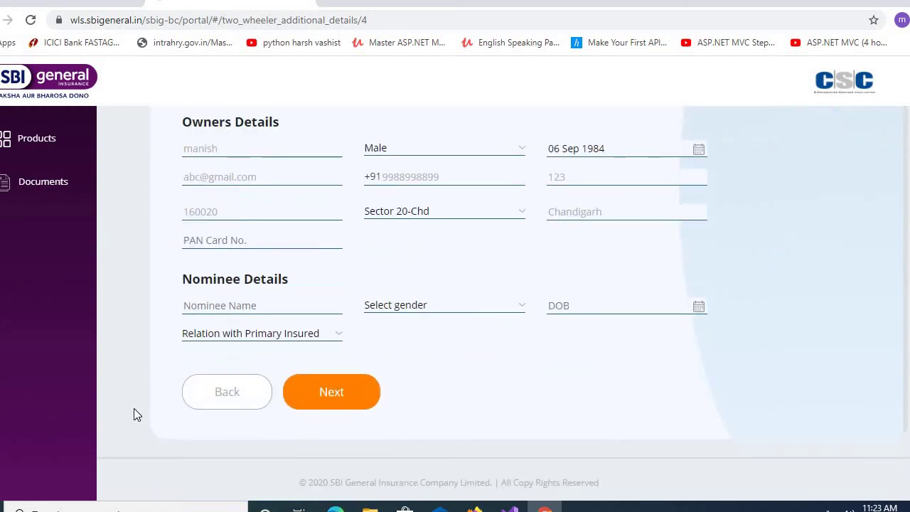
- Enter the nominee's name, gender Male, birth date 05 Jun 2002 and relationship Cousin
{"action": "left_click", "coordinate": [206, 302]}
{"action": "type", "text": "anil"}
{"action": "left_click", "coordinate": [456, 314]}
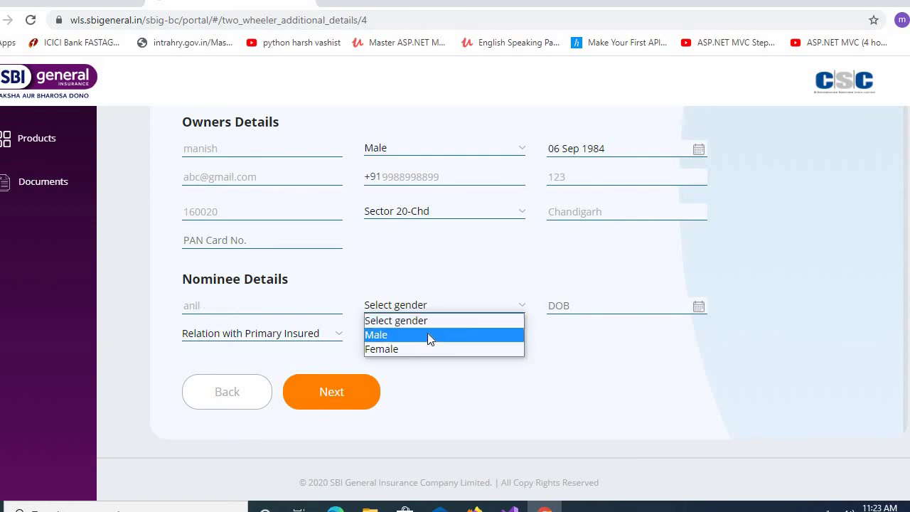
{"action": "left_click", "coordinate": [427, 332]}
{"action": "left_click", "coordinate": [701, 307]}
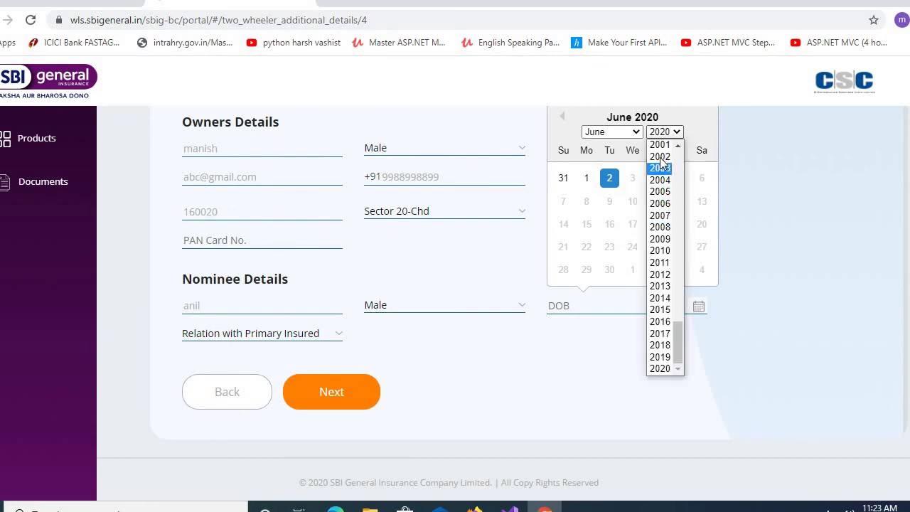
{"action": "left_click", "coordinate": [660, 157]}
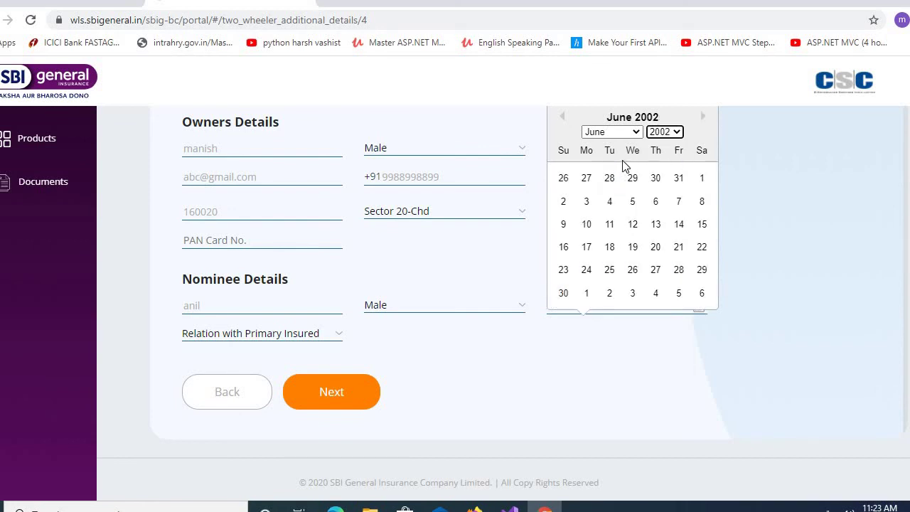
{"action": "left_click", "coordinate": [633, 203]}
{"action": "left_click", "coordinate": [271, 334]}
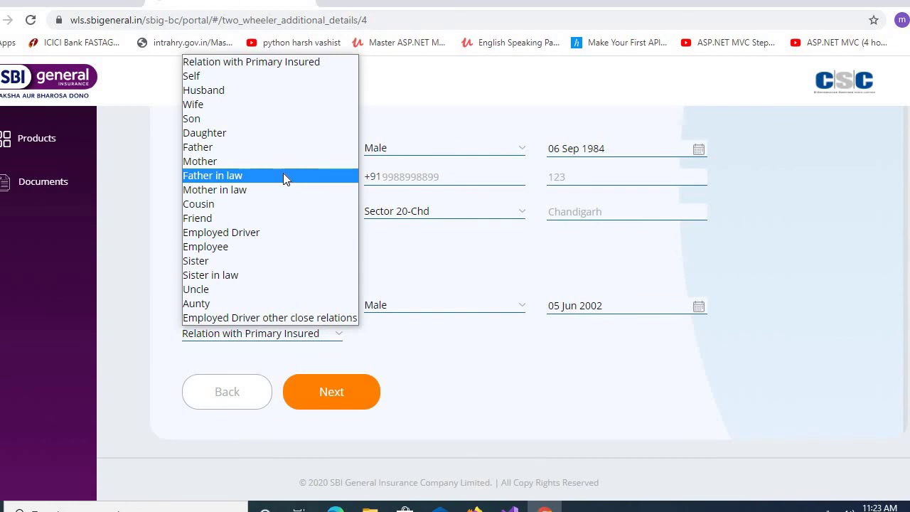
{"action": "left_click", "coordinate": [243, 204]}
{"action": "left_click", "coordinate": [341, 404]}
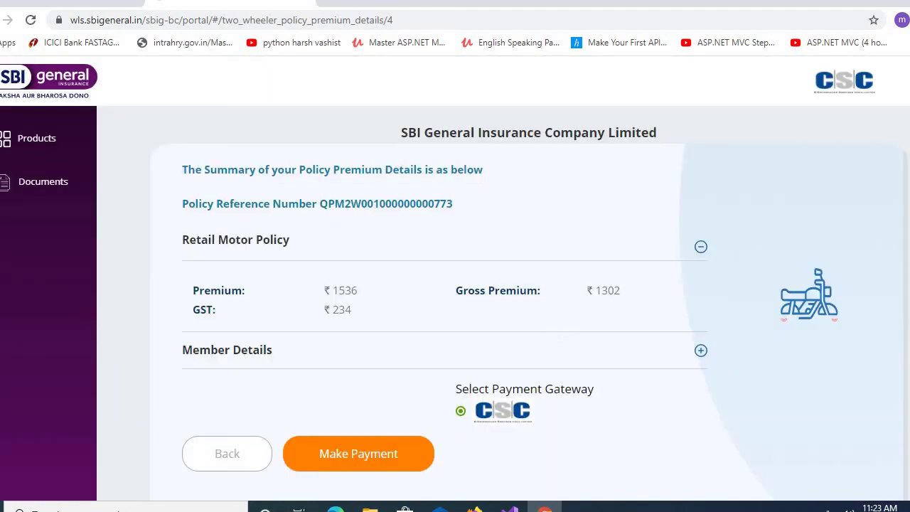
- Review the premium summary: ₹1536 premium, ₹234 GST, payment through CSC
{"action": "scroll", "coordinate": [548, 332], "scroll_direction": "down", "scroll_amount": 1}
{"action": "scroll", "coordinate": [462, 419], "scroll_direction": "down", "scroll_amount": 1}
{"action": "scroll", "coordinate": [462, 419], "scroll_direction": "up", "scroll_amount": 1}
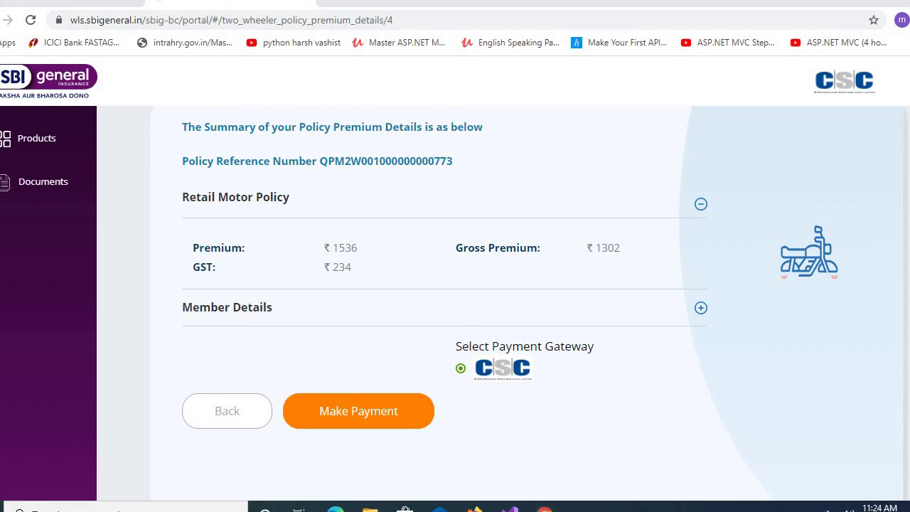
{"action": "left_click", "coordinate": [815, 508]}
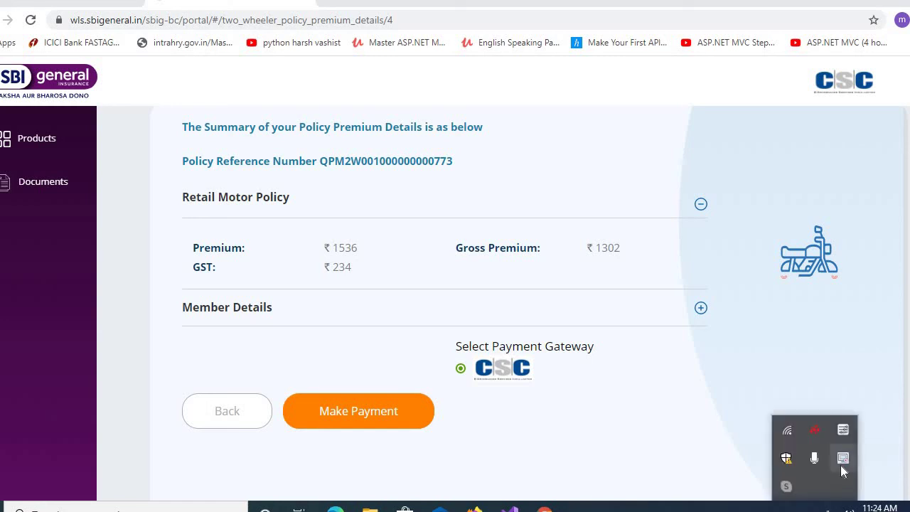